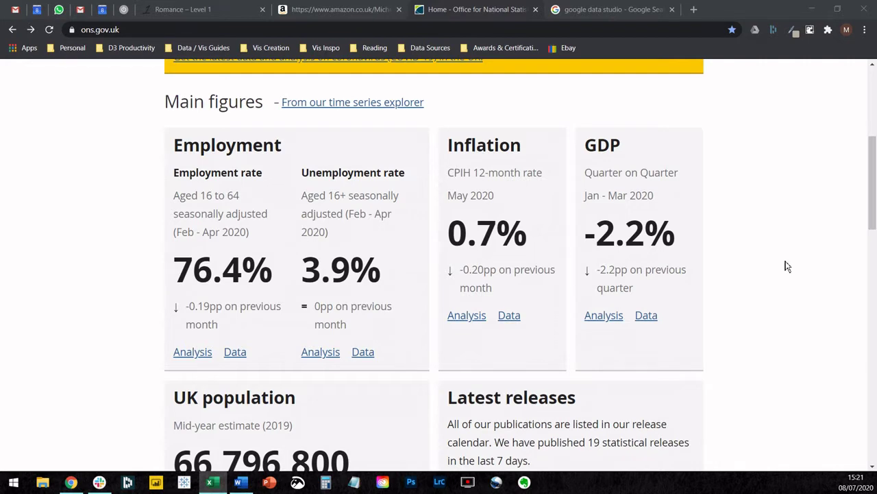
# Accept all cookies on the ONS homepage and collapse the feedback survey popup
pyautogui.scroll(2, 814, 246)
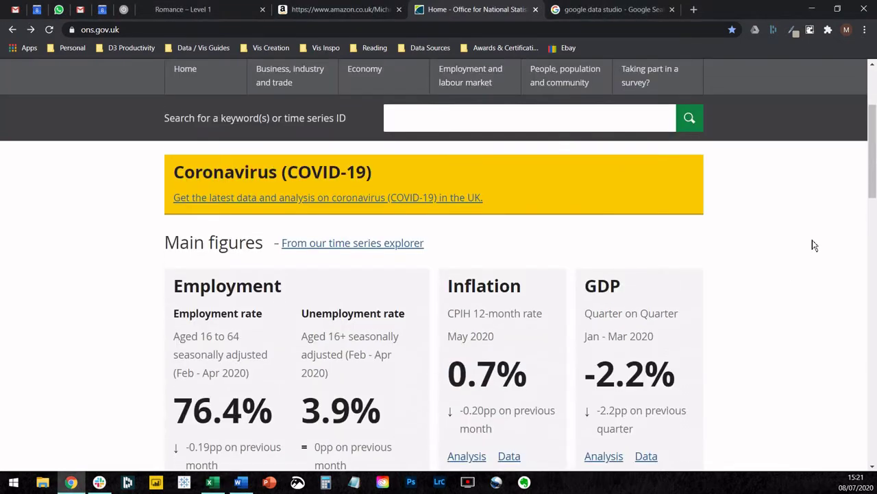
pyautogui.scroll(2, 814, 246)
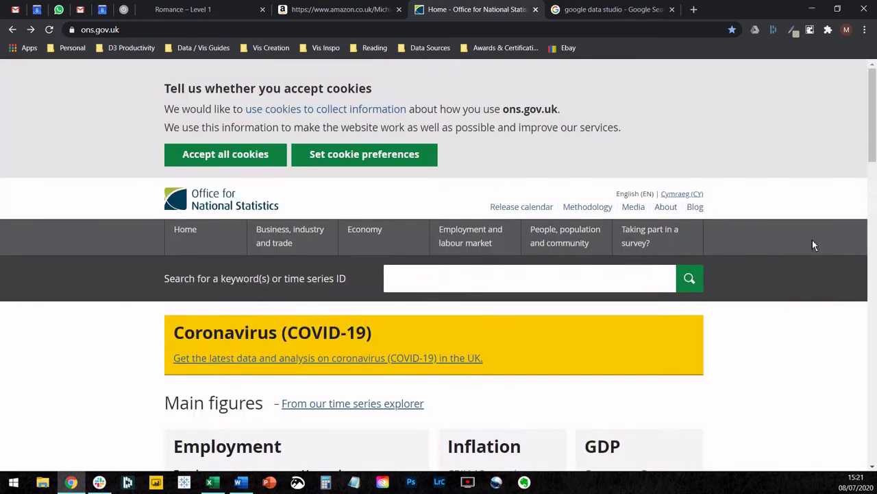
pyautogui.click(248, 159)
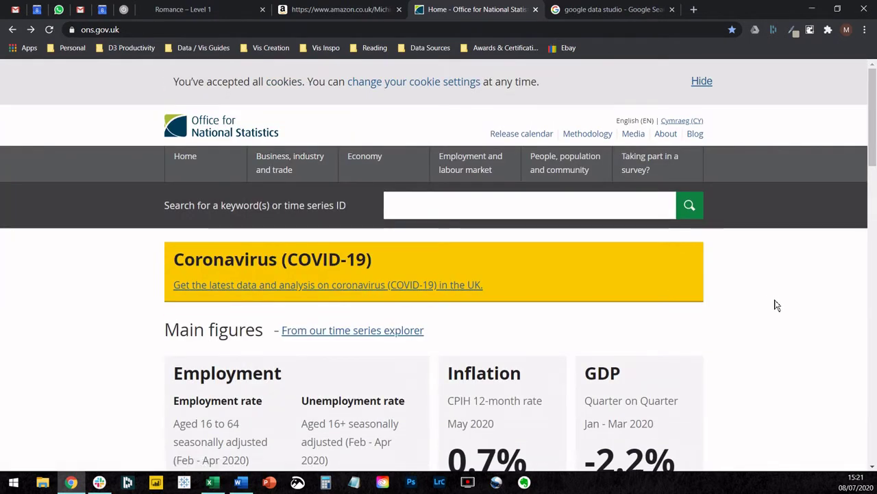
pyautogui.scroll(-3, 777, 305)
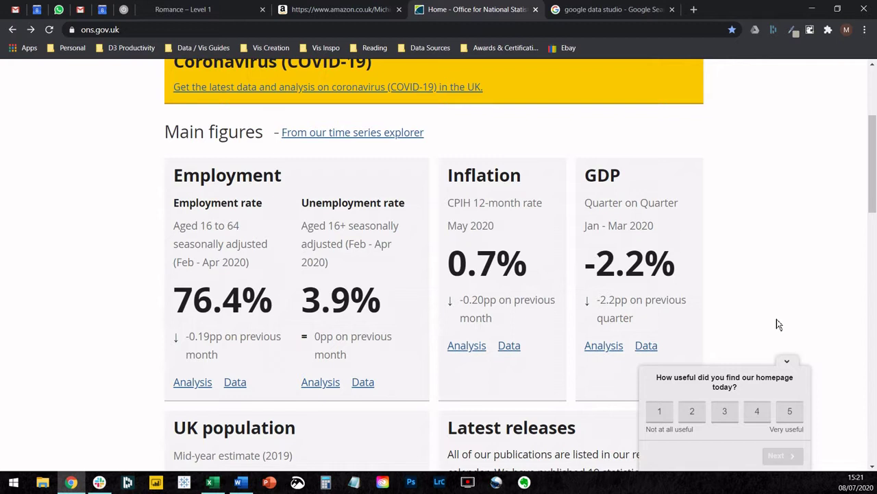
pyautogui.click(787, 361)
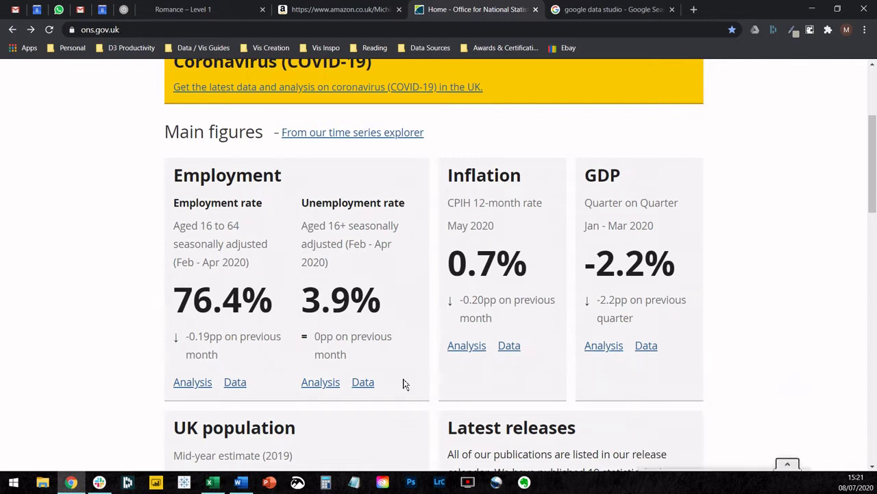
# Review the employment rate (aged 16 to 64) time series chart, then return home
pyautogui.click(244, 388)
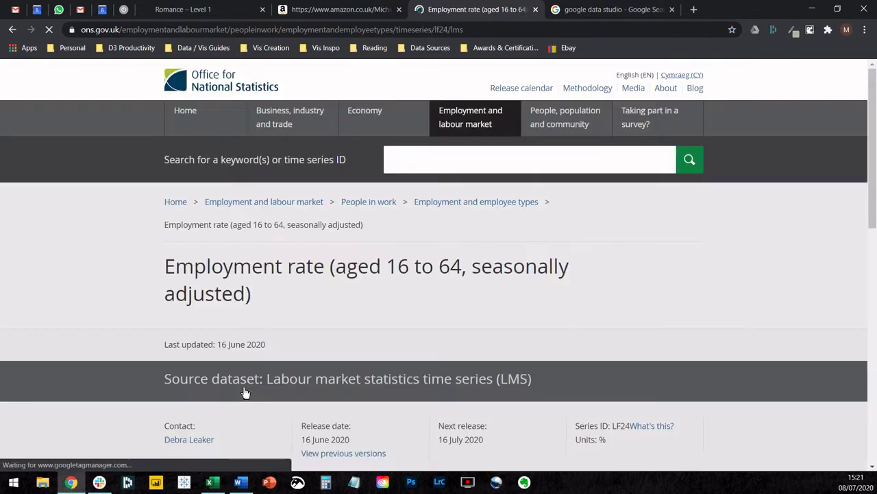
pyautogui.scroll(-2, 245, 391)
pyautogui.scroll(-1, 245, 392)
pyautogui.scroll(-5, 246, 391)
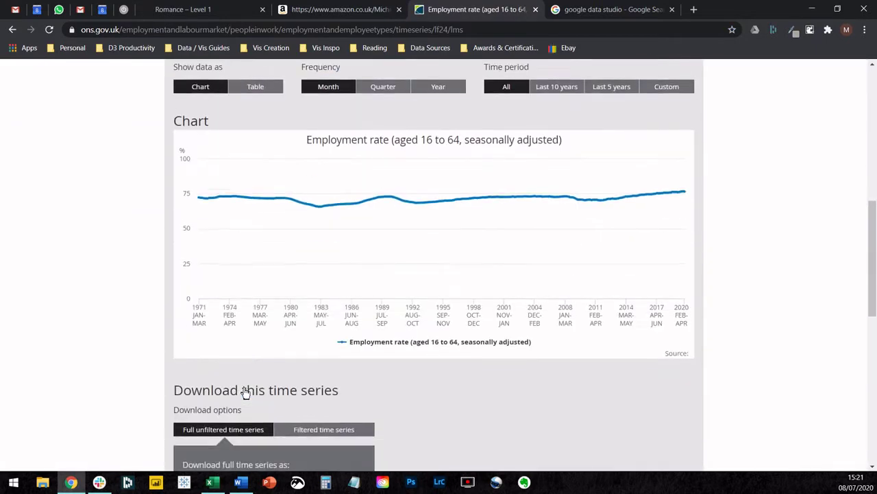
pyautogui.scroll(-1, 114, 268)
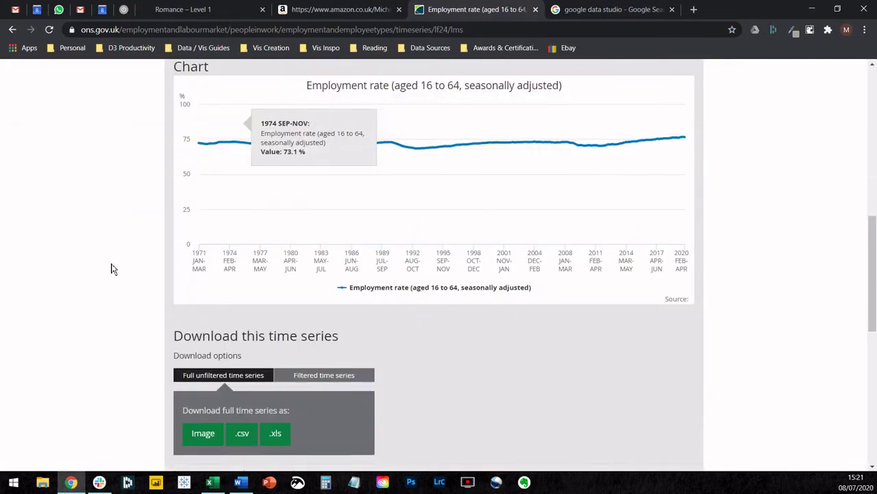
pyautogui.scroll(-1, 113, 269)
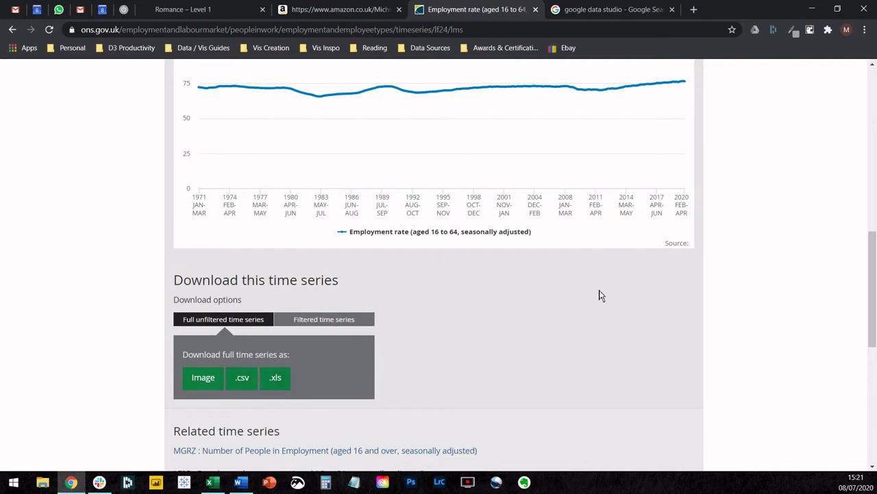
pyautogui.scroll(1, 600, 294)
pyautogui.scroll(1, 722, 290)
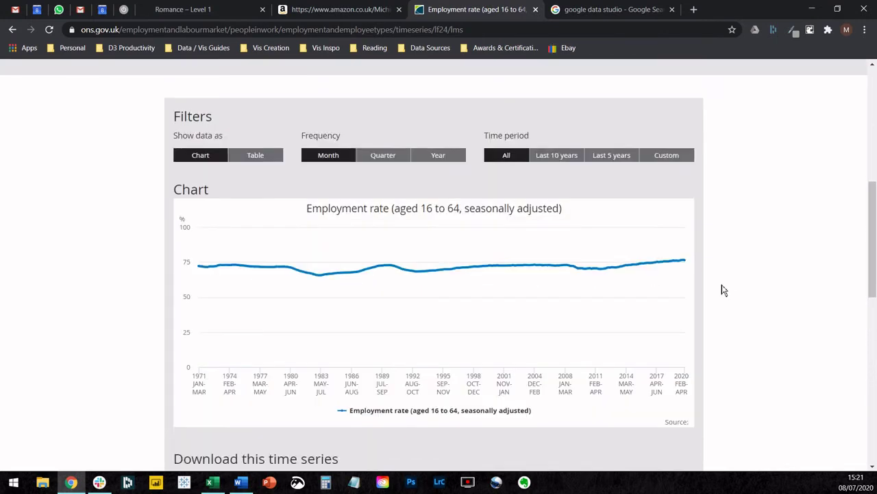
pyautogui.scroll(1, 722, 290)
pyautogui.scroll(-1, 722, 289)
pyautogui.scroll(-1, 722, 285)
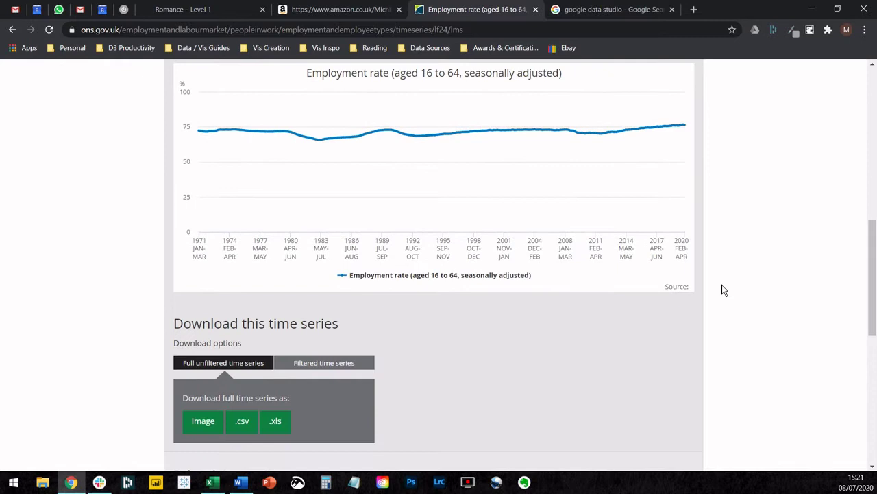
pyautogui.scroll(-1, 721, 285)
pyautogui.scroll(1, 722, 285)
pyautogui.scroll(1, 722, 290)
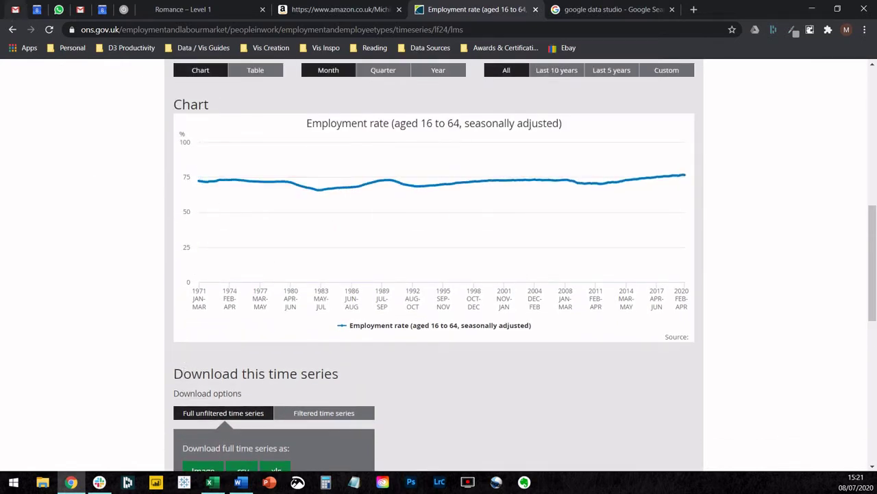
pyautogui.click(11, 29)
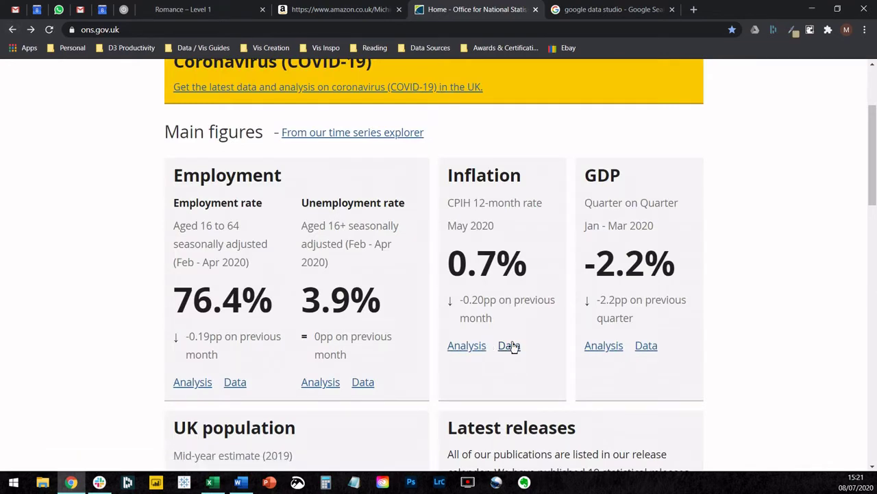
# Review the CPIH inflation time series chart and return to the ONS homepage
pyautogui.click(509, 345)
pyautogui.scroll(-5, 132, 257)
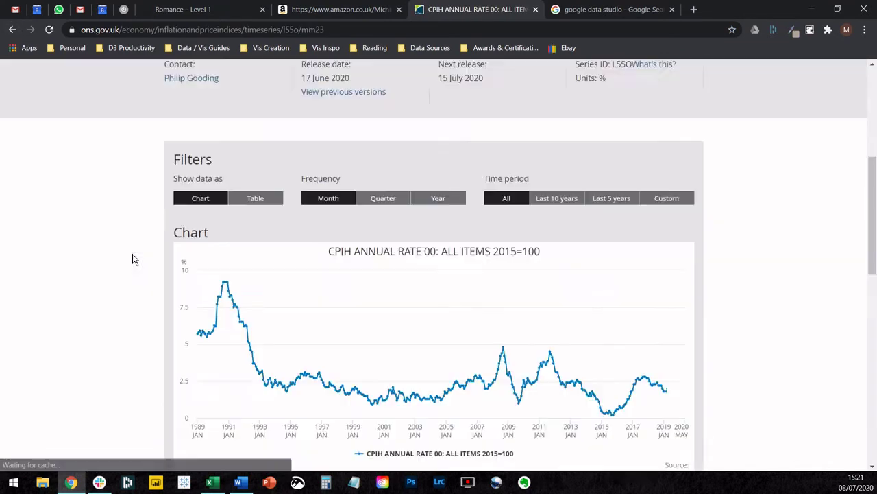
pyautogui.click(13, 35)
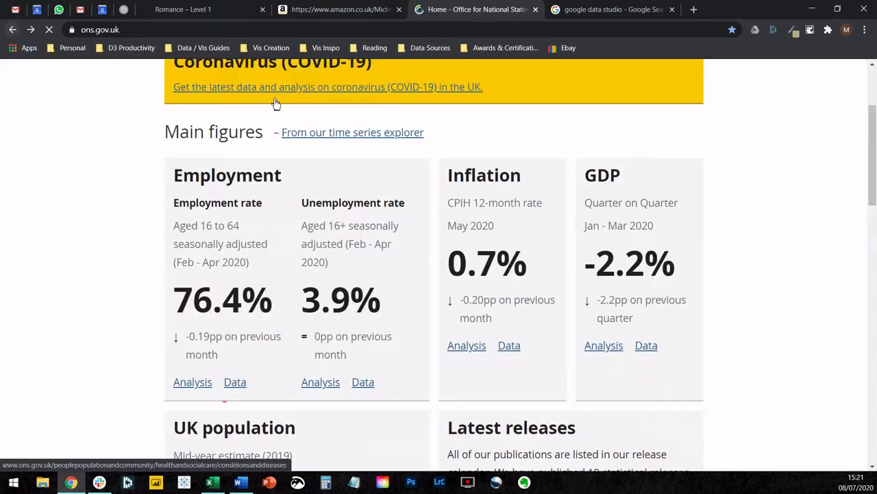
# In the 'All data together' workbook, inspect the GDP, Population and Employment Rate columns
pyautogui.hotkey('alt', 'Tab')
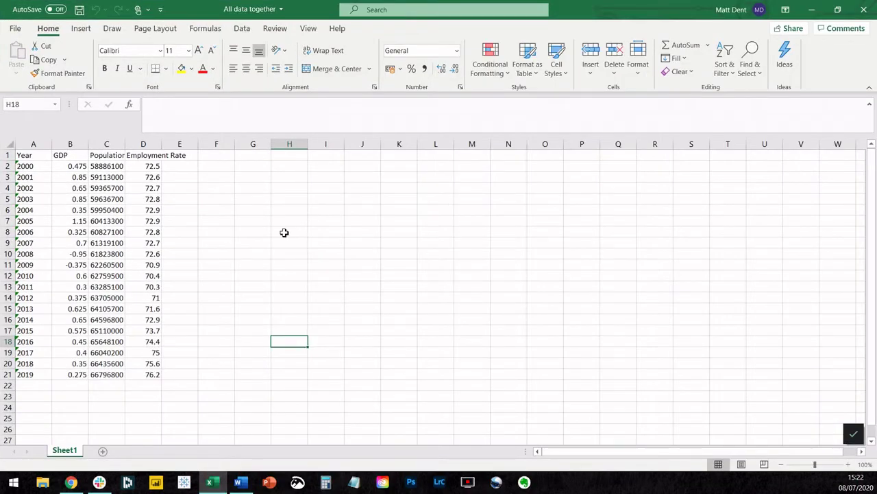
pyautogui.moveTo(32, 144); pyautogui.dragTo(70, 144)
pyautogui.click(70, 144)
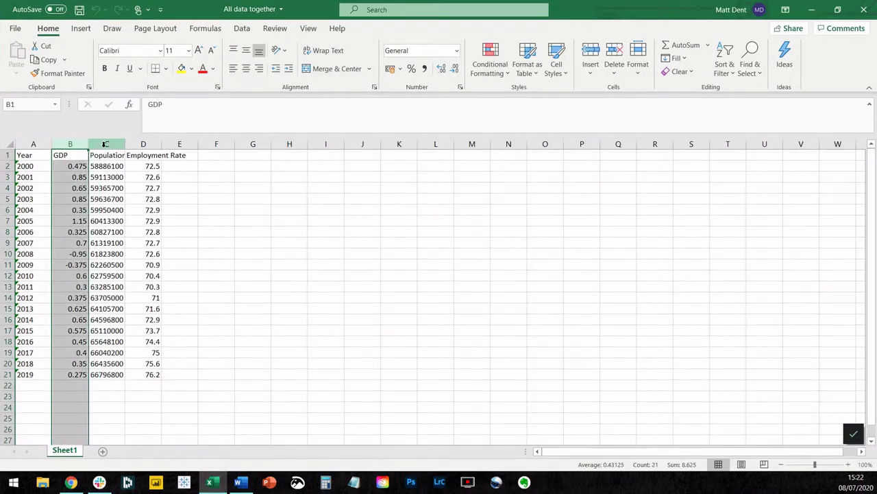
pyautogui.click(105, 143)
pyautogui.click(142, 144)
pyautogui.click(202, 198)
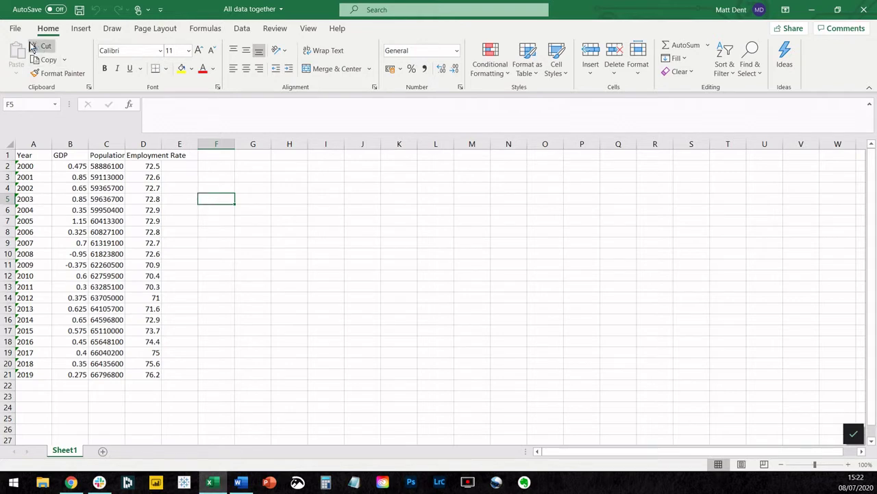
# Copy the 'All data together' workbook's file path from Recent, then close Excel
pyautogui.click(15, 29)
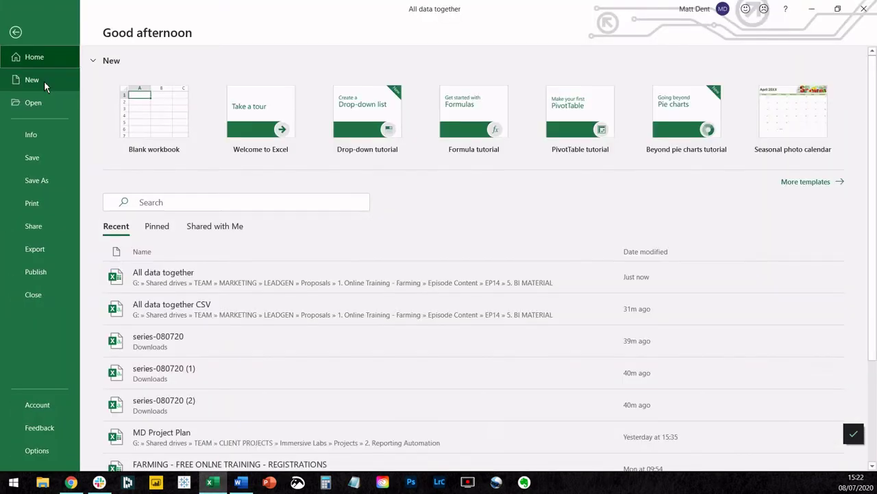
pyautogui.rightClick(230, 291)
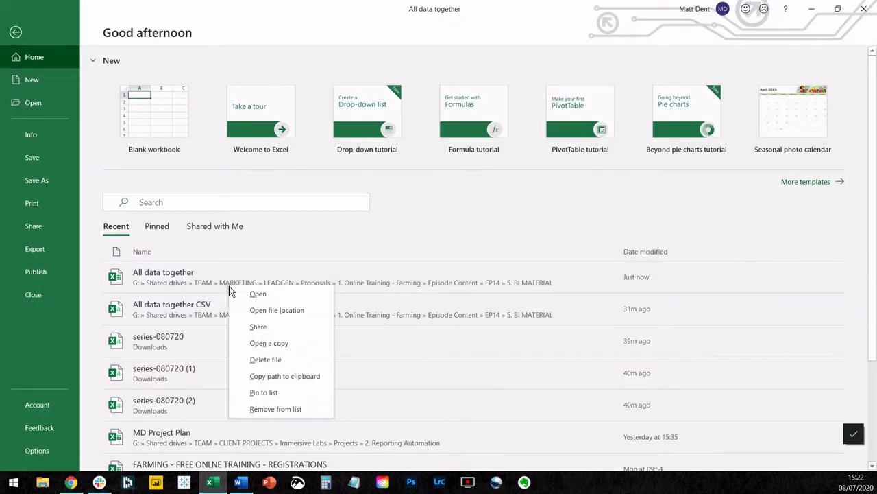
pyautogui.click(273, 375)
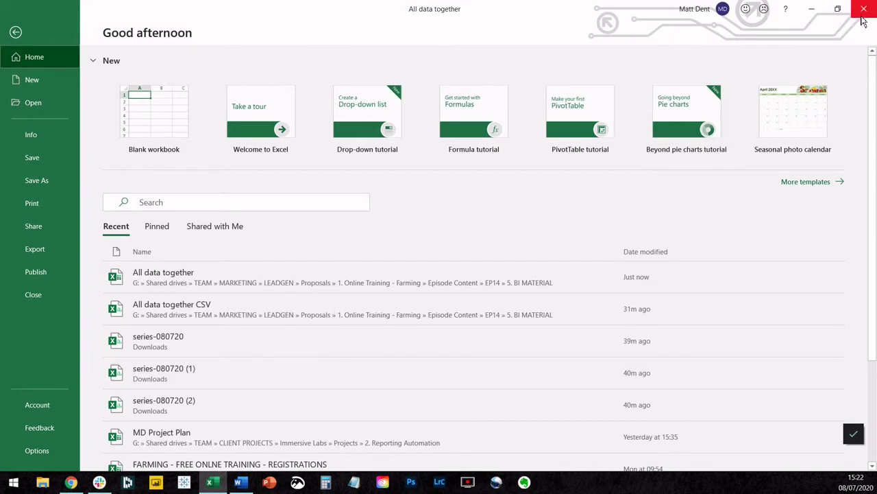
pyautogui.press('Escape')
pyautogui.hotkey('alt', 'Tab')
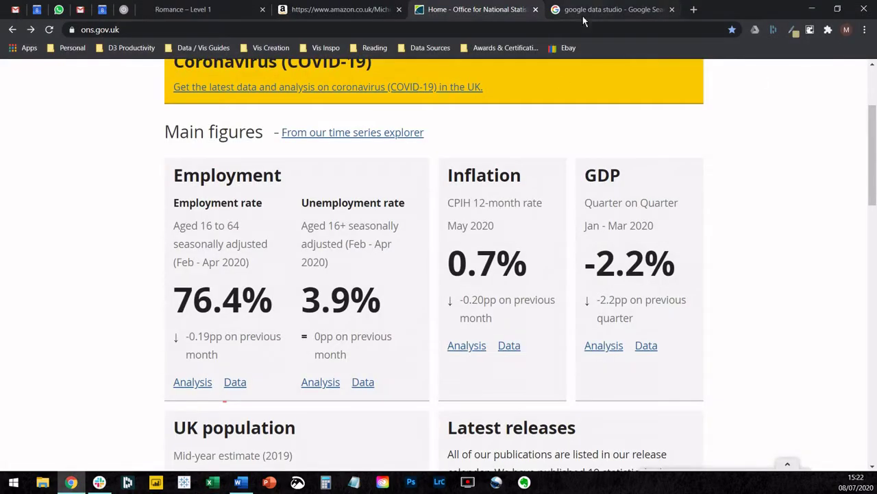
# Go to the new untitled Data Studio report and browse its Google Connectors list
pyautogui.click(584, 9)
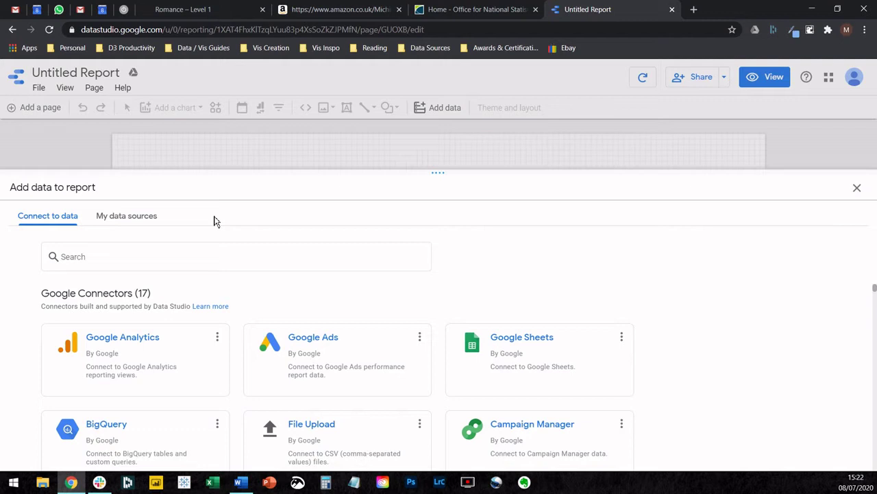
pyautogui.scroll(-2, 466, 349)
pyautogui.scroll(-1, 468, 343)
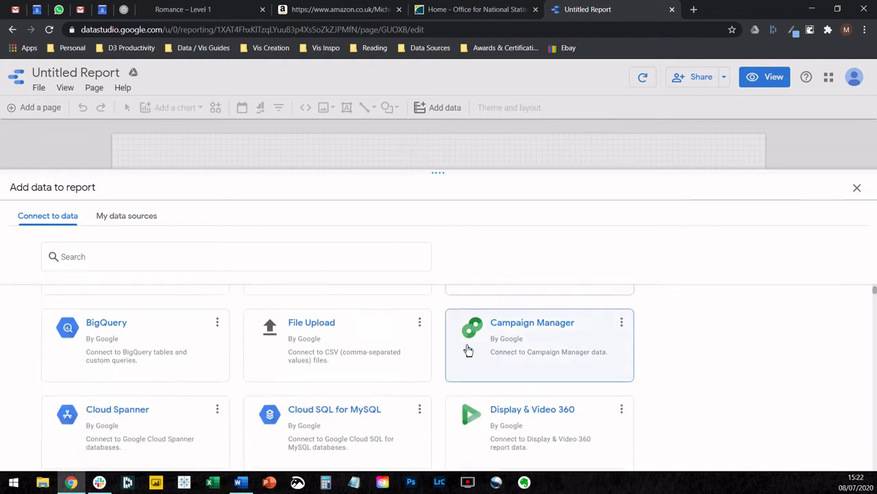
pyautogui.scroll(-1, 468, 350)
pyautogui.scroll(4, 469, 350)
pyautogui.scroll(-1, 466, 349)
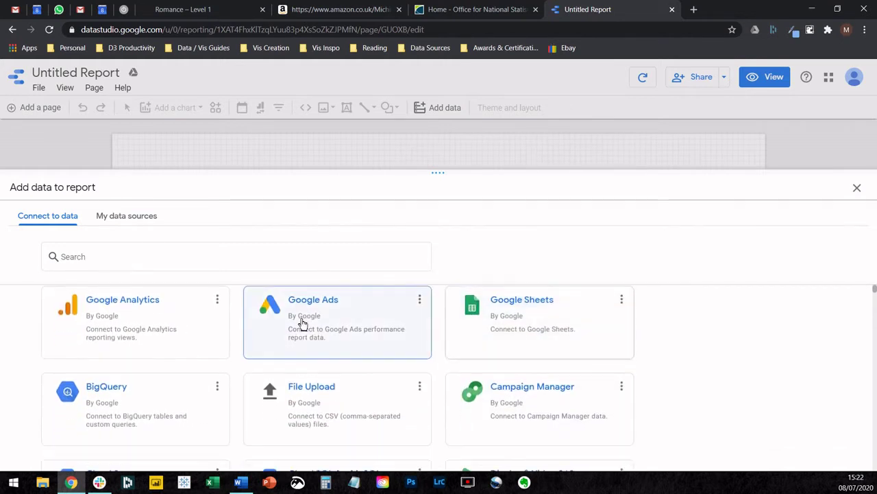
pyautogui.scroll(1, 304, 324)
pyautogui.scroll(-2, 284, 413)
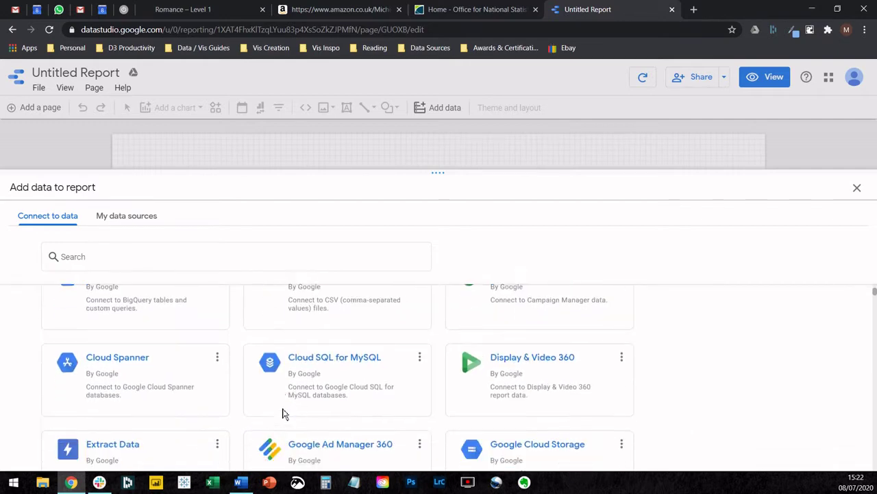
pyautogui.scroll(-2, 284, 412)
pyautogui.scroll(-2, 284, 413)
pyautogui.scroll(2, 284, 412)
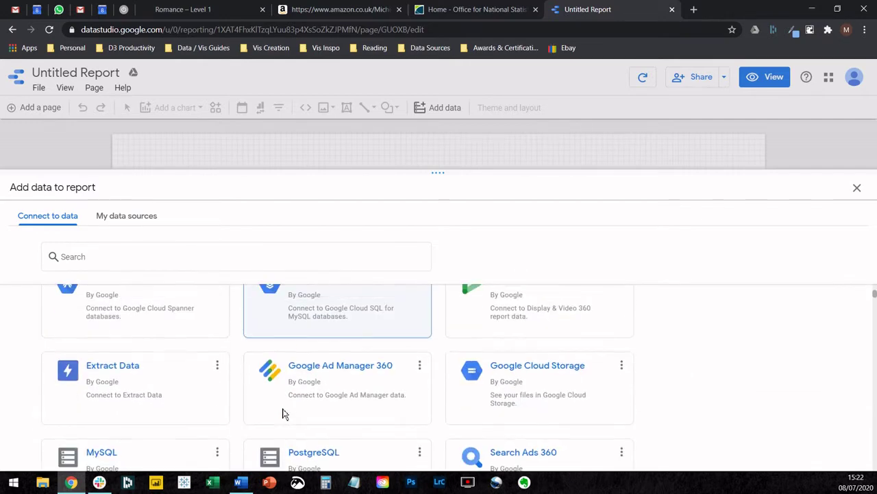
pyautogui.scroll(4, 284, 413)
pyautogui.scroll(1, 284, 412)
pyautogui.scroll(-2, 284, 413)
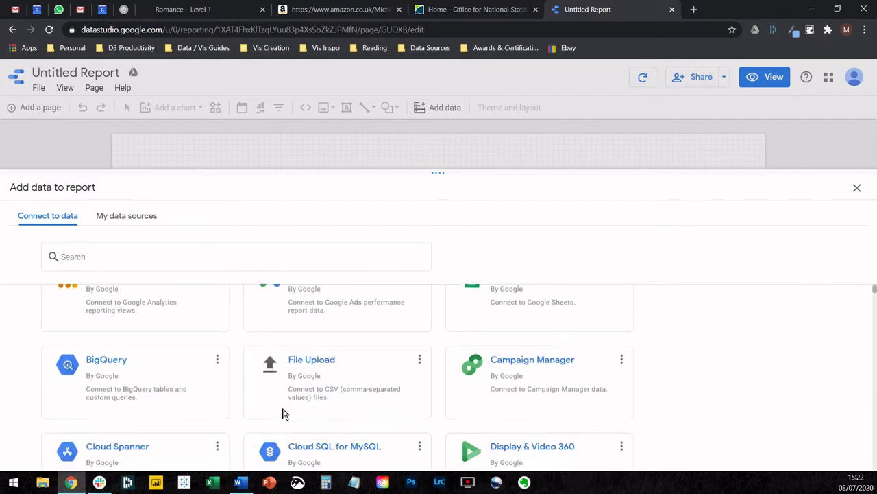
pyautogui.scroll(1, 284, 413)
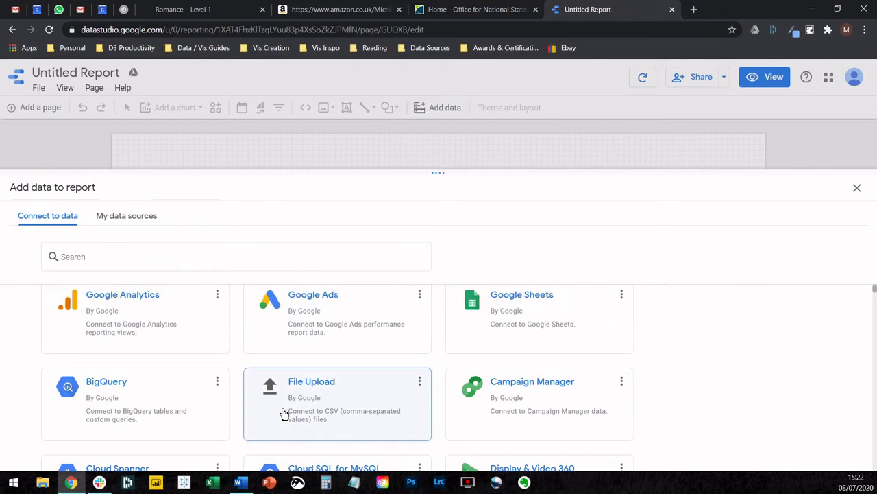
# Upload 'All data together CSV' from the 5. BI MATERIAL folder via File Upload
pyautogui.click(356, 405)
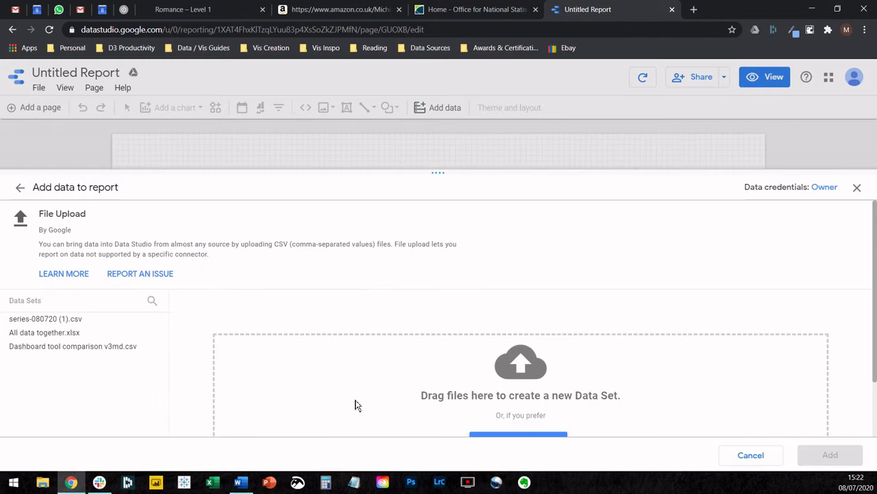
pyautogui.scroll(-1, 355, 406)
pyautogui.click(498, 378)
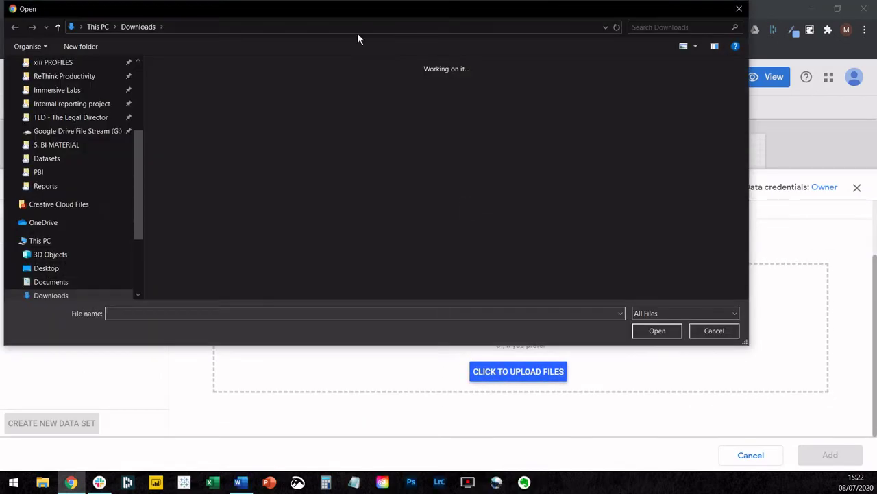
pyautogui.click(368, 27)
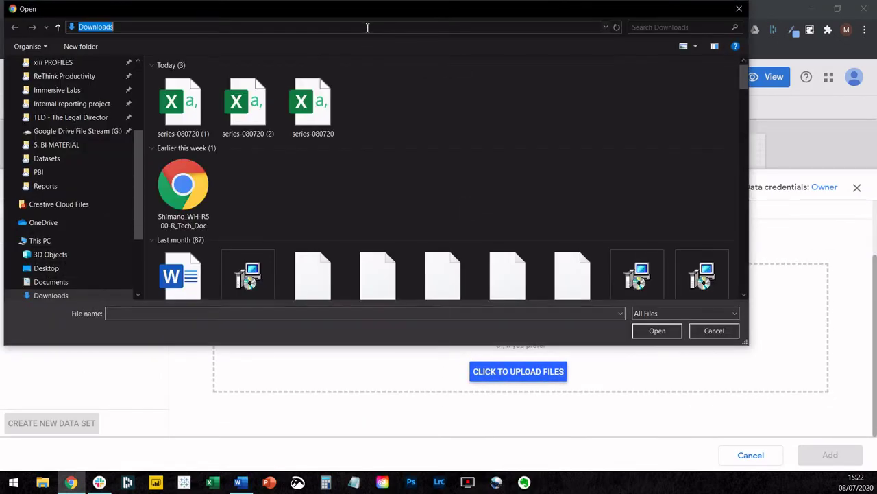
pyautogui.write('G:\\Shared drives\\TEAM\\MARKETING\\LEADGEN\\Proposals\\1. Online Training - Farming\\Episode Content\\EP14\\5. BI MATERIAL\\All data together.xlsx')
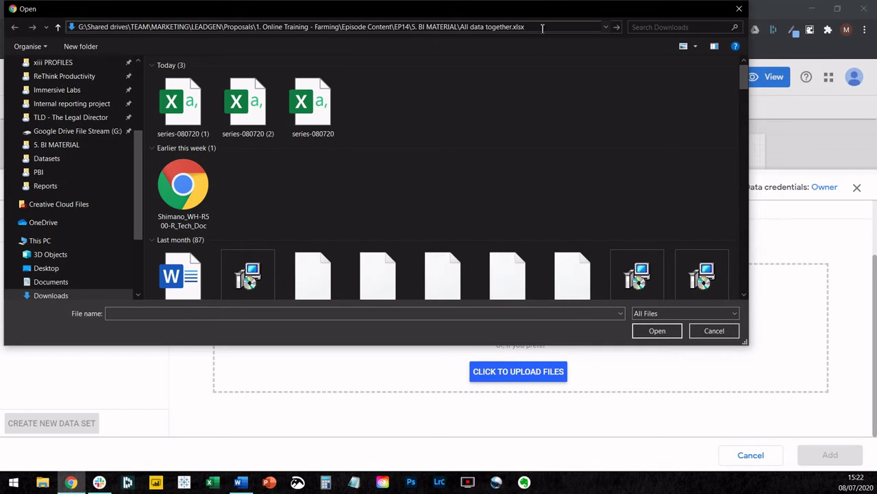
pyautogui.moveTo(525, 27); pyautogui.dragTo(461, 26)
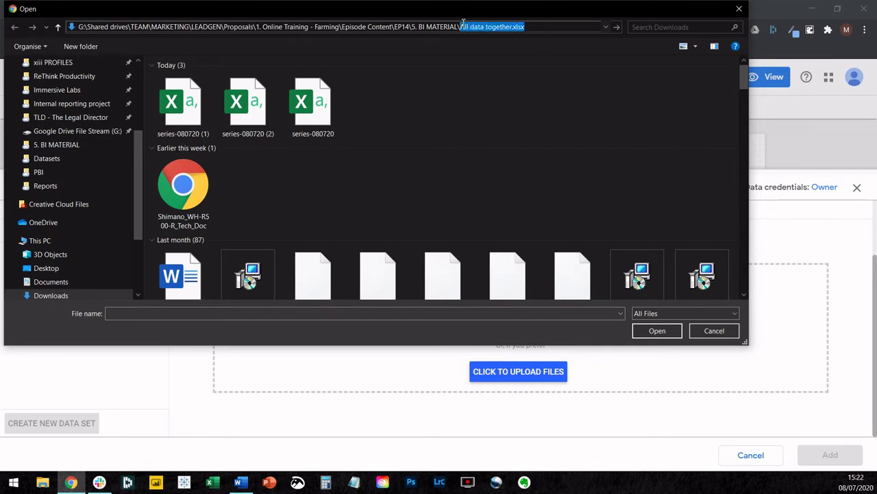
pyautogui.press('BackSpace')
pyautogui.press('Return')
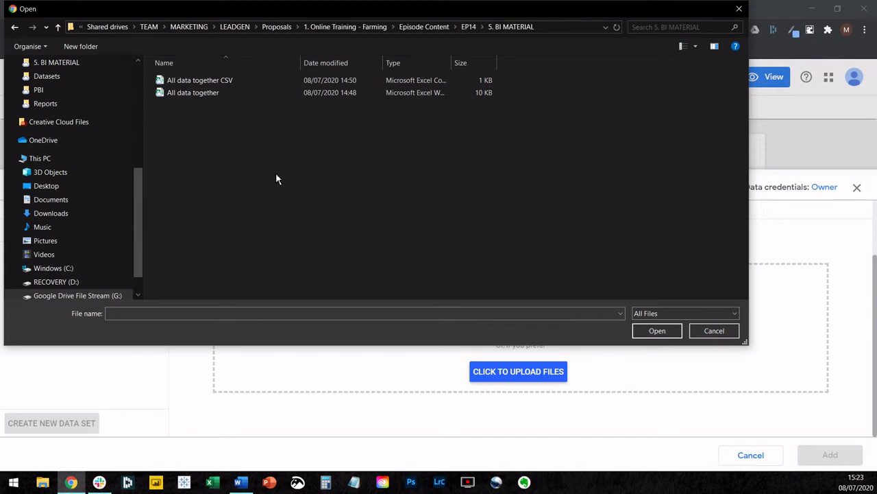
pyautogui.click(220, 83)
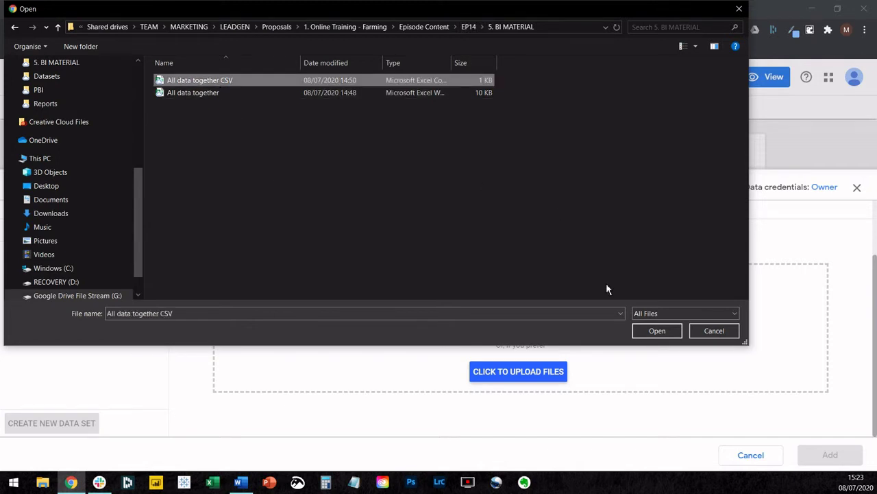
pyautogui.click(656, 331)
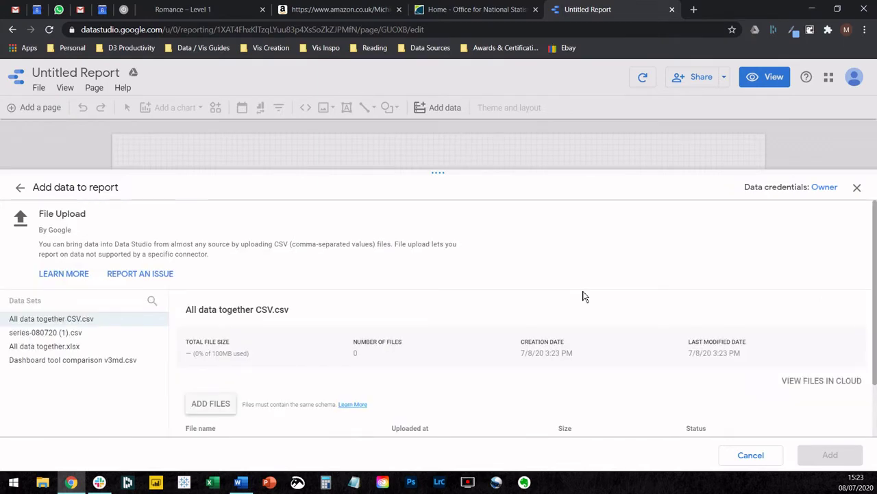
pyautogui.scroll(-1, 583, 296)
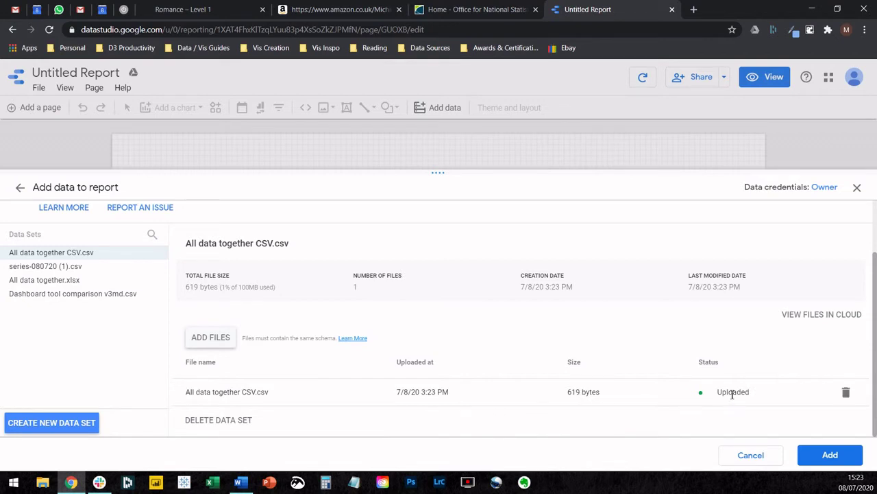
# Add the uploaded CSV to the report, opting not to see the confirmation again
pyautogui.moveTo(743, 391)
pyautogui.click(826, 457)
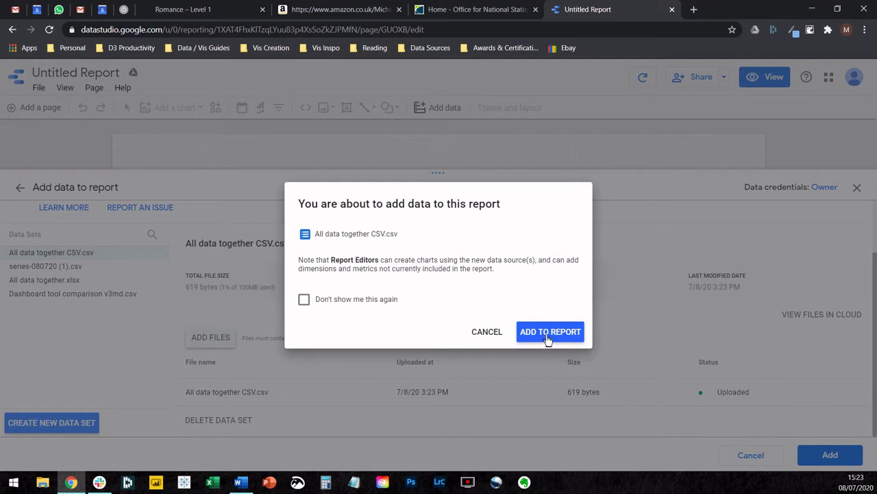
pyautogui.click(304, 300)
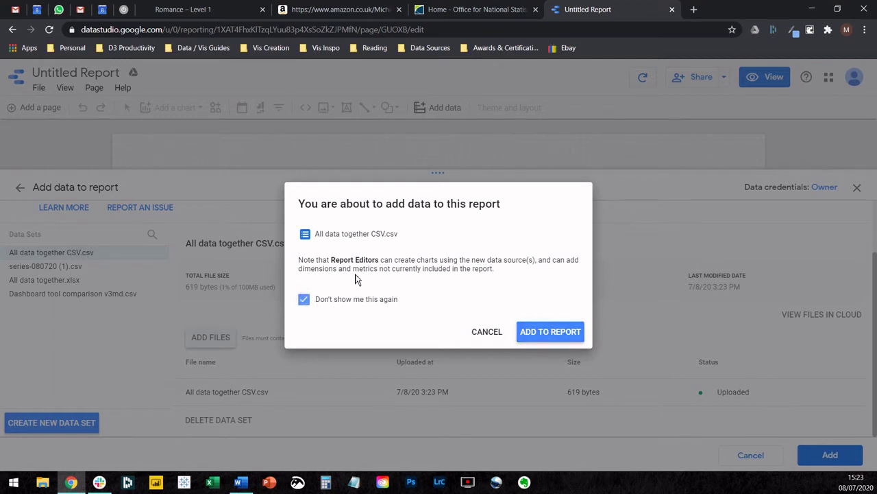
pyautogui.click(536, 336)
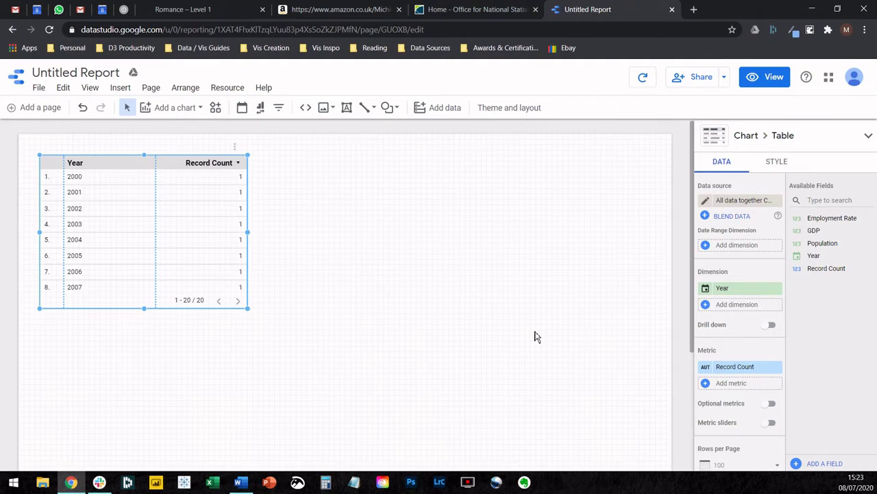
# Replace the 'Untitled Report' title with 'Ep14 GDS National Stats Data'
pyautogui.click(59, 71)
pyautogui.tripleClick(42, 71)
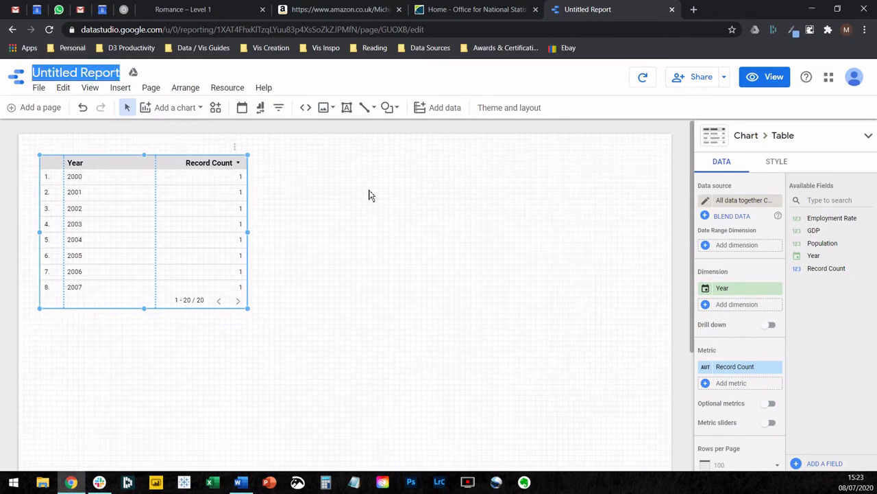
pyautogui.write('Ep14')
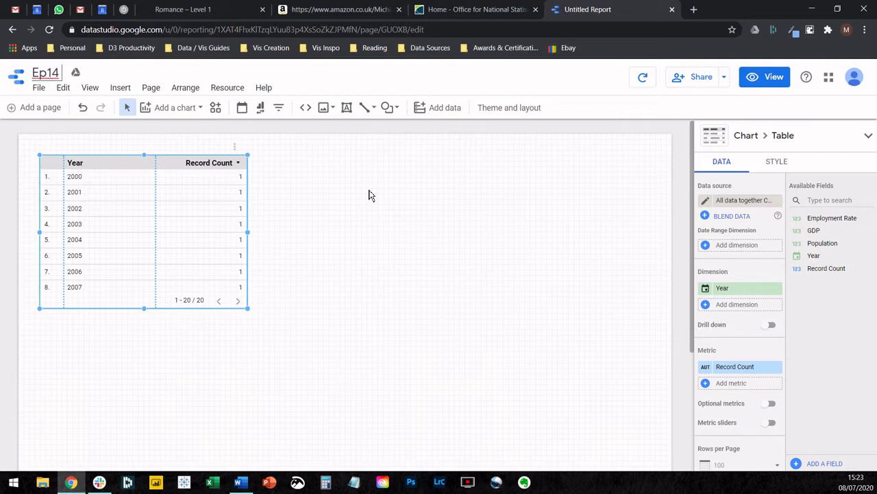
pyautogui.write(' GDS')
pyautogui.write(' Na')
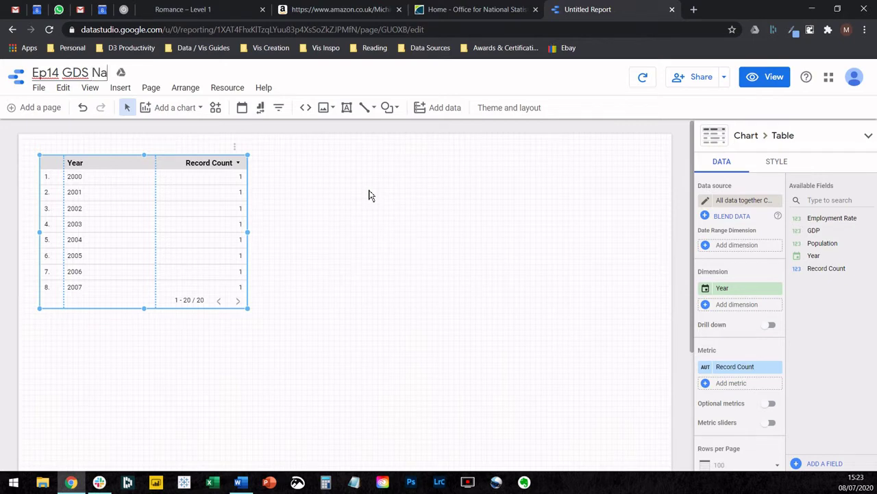
pyautogui.write('tional Sta')
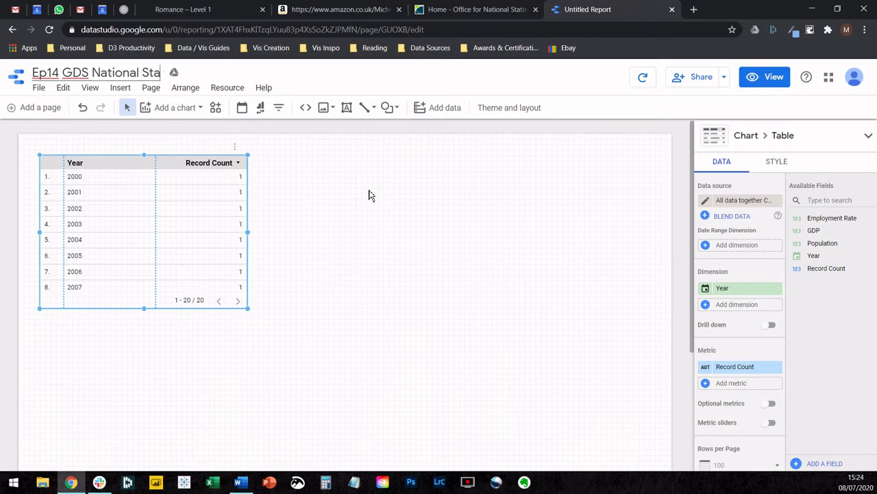
pyautogui.write('ts Data')
pyautogui.press('Return')
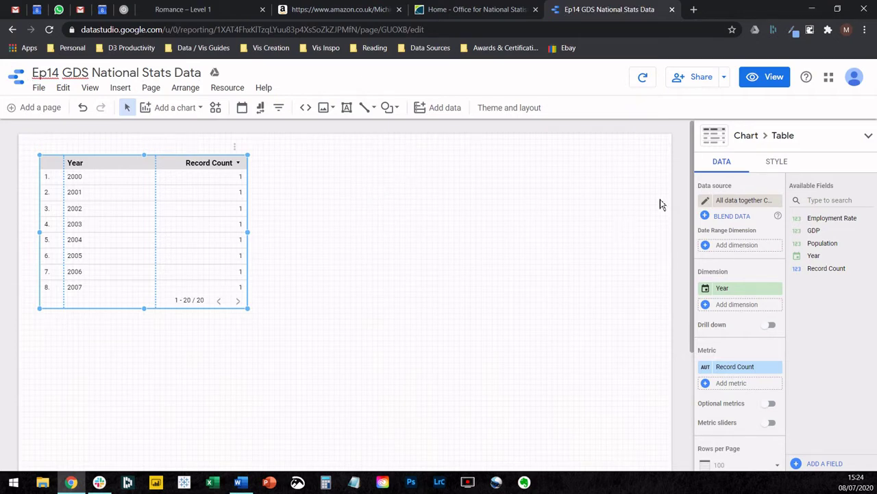
pyautogui.moveTo(741, 288)
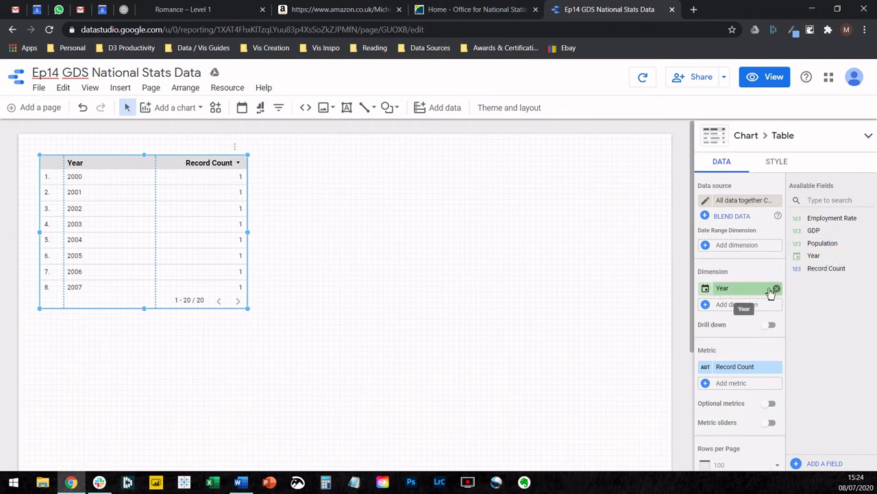
# Add Population, GDP and Employment Rate as table metrics and remove Record Count
pyautogui.moveTo(799, 244); pyautogui.dragTo(739, 374)
pyautogui.moveTo(814, 230); pyautogui.dragTo(754, 409)
pyautogui.moveTo(853, 218); pyautogui.dragTo(752, 418)
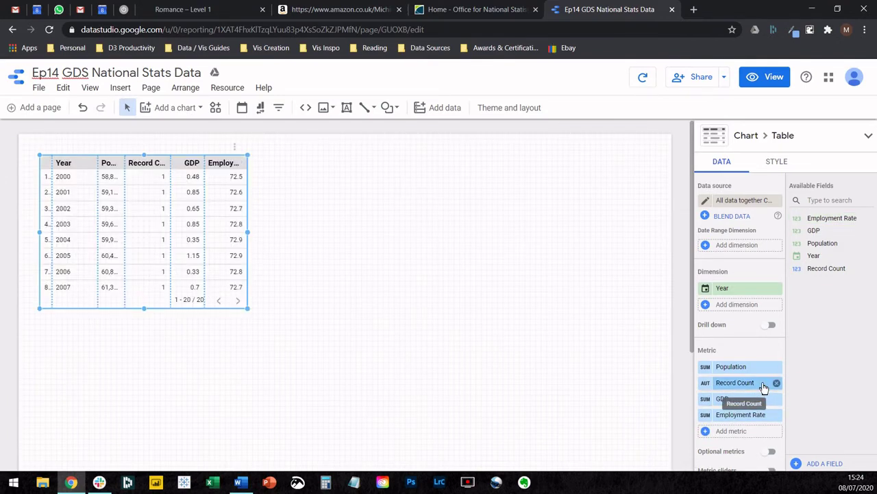
pyautogui.click(777, 383)
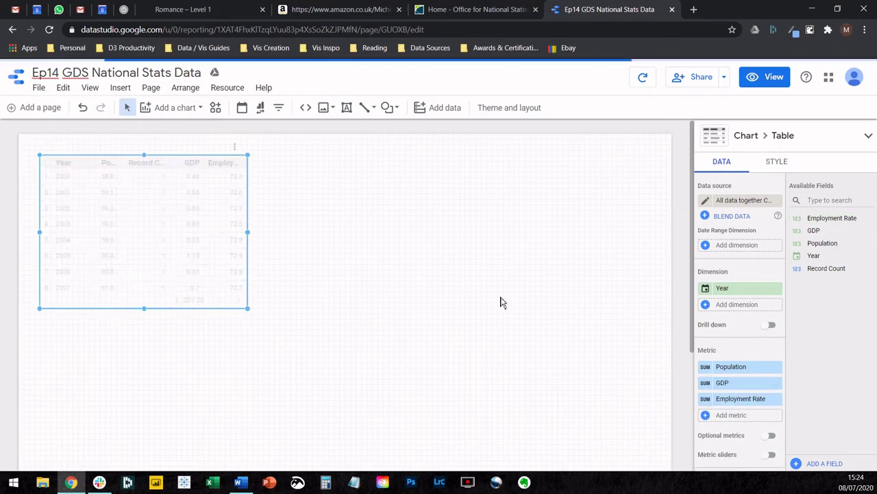
# Widen and lengthen the table so all 20 years' rows are visible
pyautogui.moveTo(248, 233)
pyautogui.mouseDown()
pyautogui.moveTo(521, 239)
pyautogui.moveTo(398, 242)
pyautogui.mouseUp()
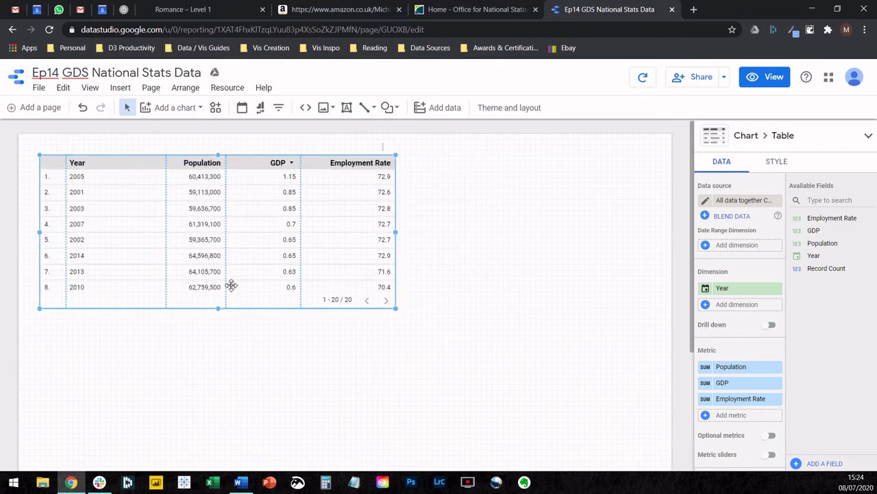
pyautogui.moveTo(265, 169); pyautogui.dragTo(288, 152)
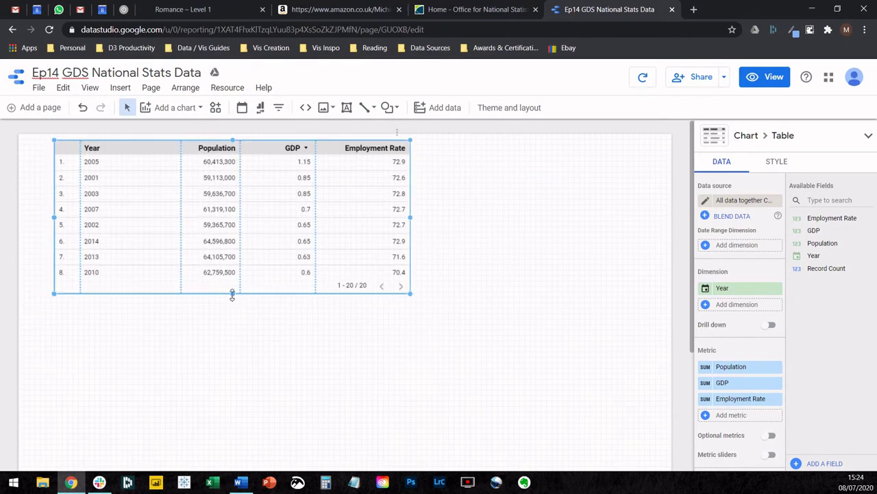
pyautogui.moveTo(231, 295)
pyautogui.mouseDown()
pyautogui.moveTo(226, 472)
pyautogui.moveTo(220, 466)
pyautogui.mouseUp()
pyautogui.scroll(-3, 220, 465)
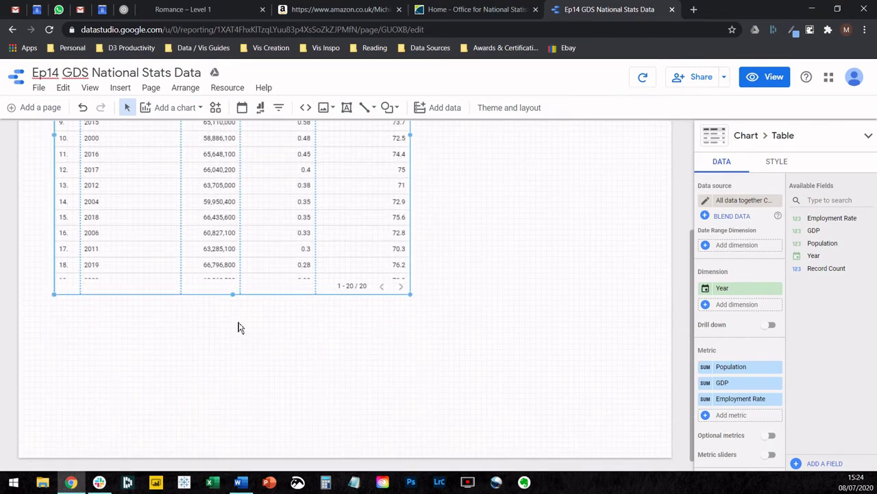
pyautogui.moveTo(234, 296)
pyautogui.mouseDown()
pyautogui.moveTo(231, 376)
pyautogui.moveTo(231, 327)
pyautogui.mouseUp()
pyautogui.scroll(3, 378, 349)
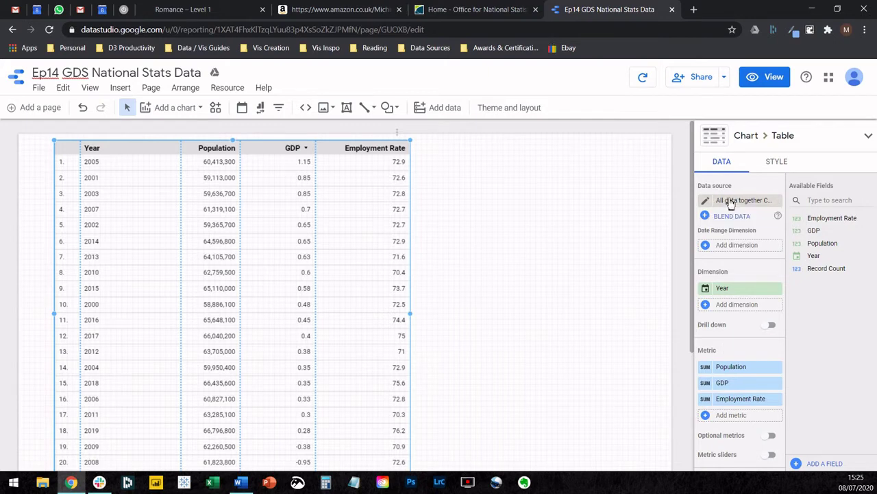
# Sort the table by Year in ascending order, 2000 through 2019
pyautogui.scroll(-1, 731, 301)
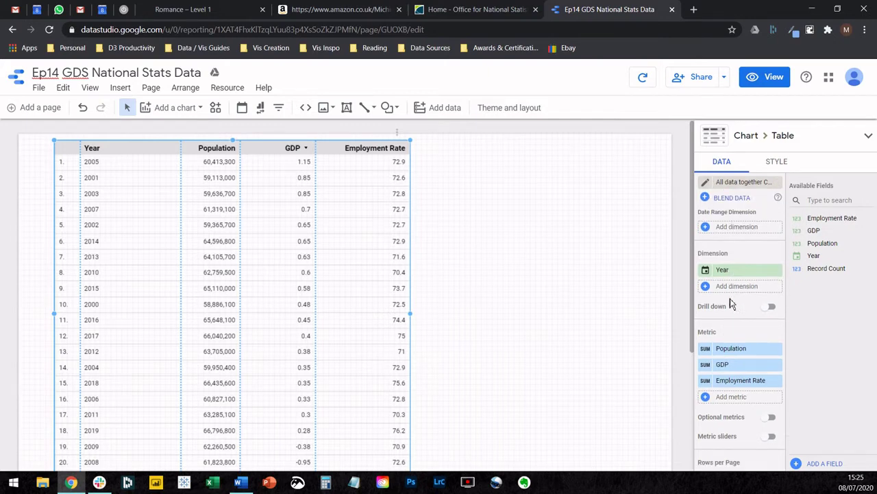
pyautogui.scroll(-1, 745, 358)
pyautogui.scroll(-1, 744, 357)
pyautogui.scroll(-1, 746, 359)
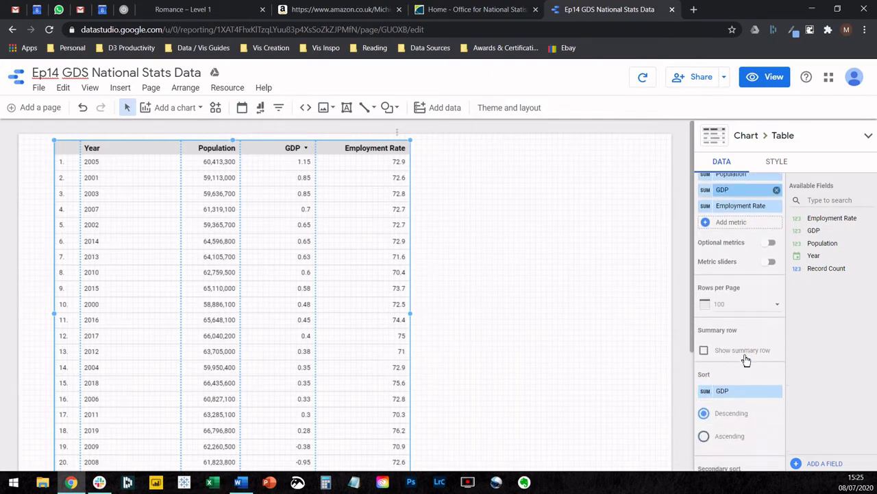
pyautogui.scroll(-1, 746, 360)
pyautogui.scroll(-1, 744, 357)
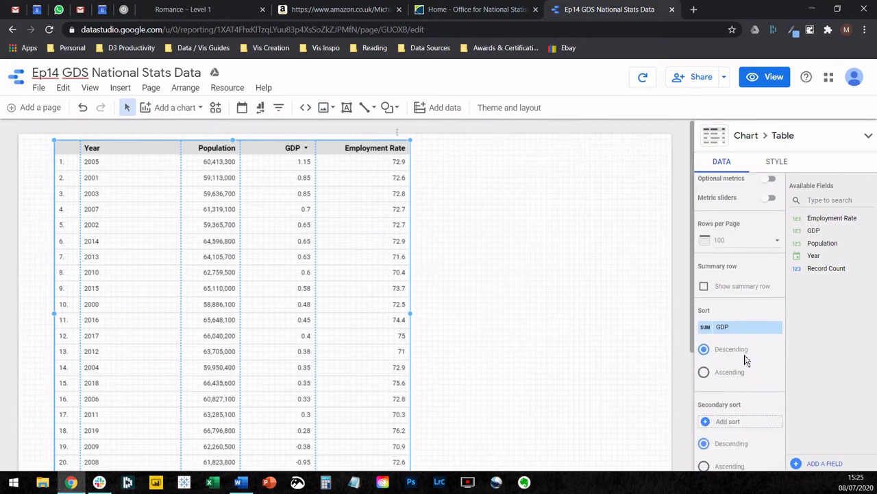
pyautogui.scroll(-1, 742, 346)
pyautogui.click(726, 289)
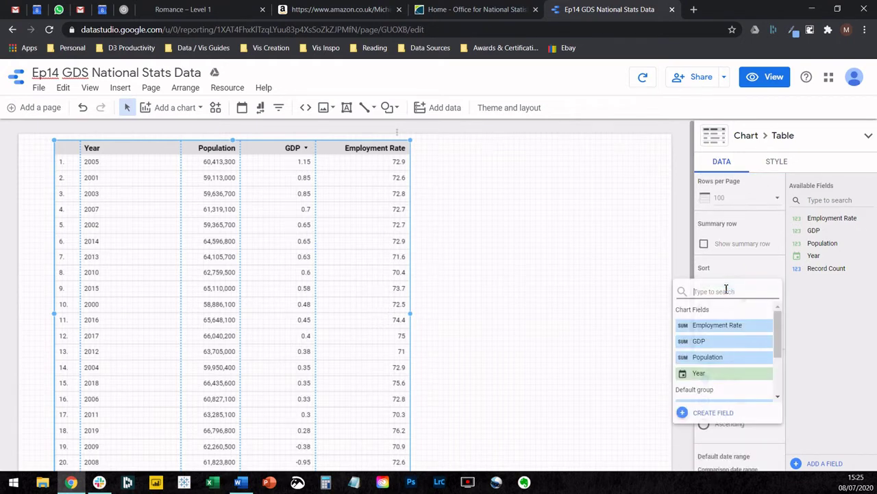
pyautogui.click(699, 372)
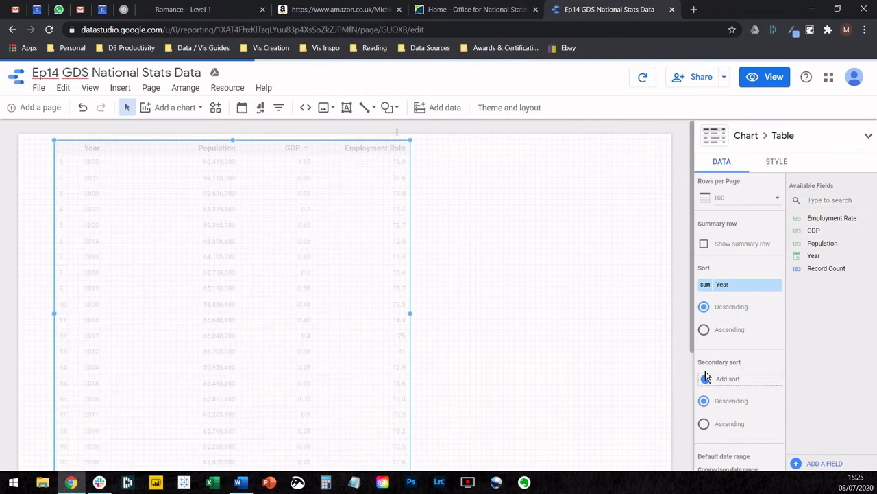
pyautogui.click(730, 335)
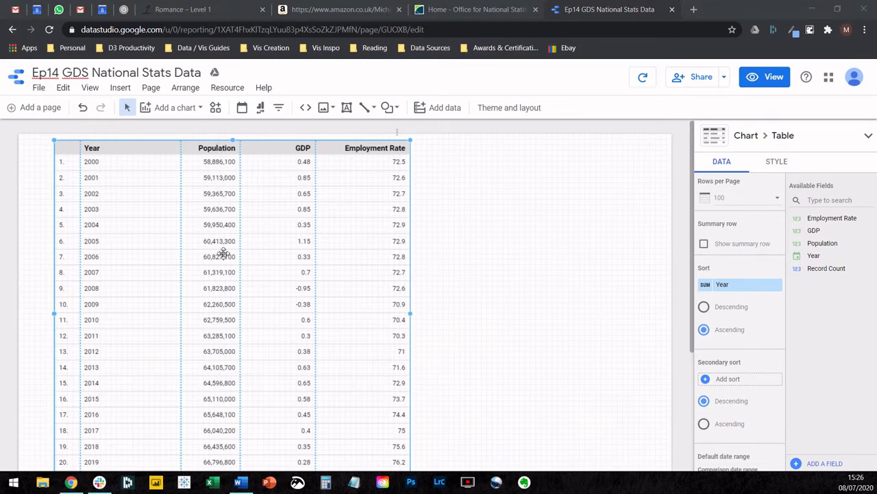
pyautogui.click(603, 338)
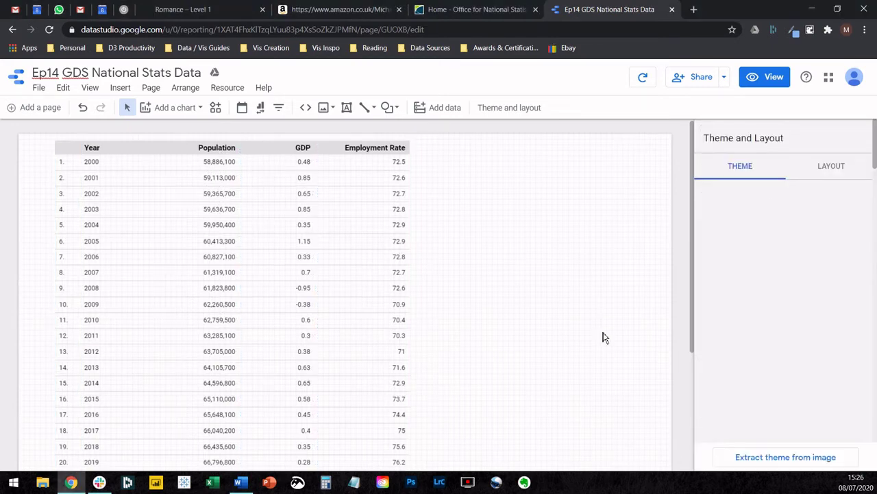
pyautogui.scroll(-1, 603, 337)
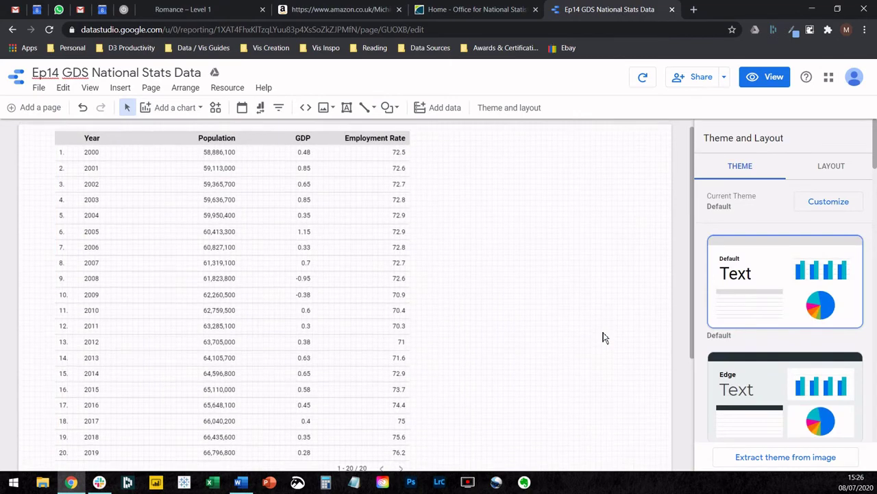
pyautogui.scroll(1, 603, 338)
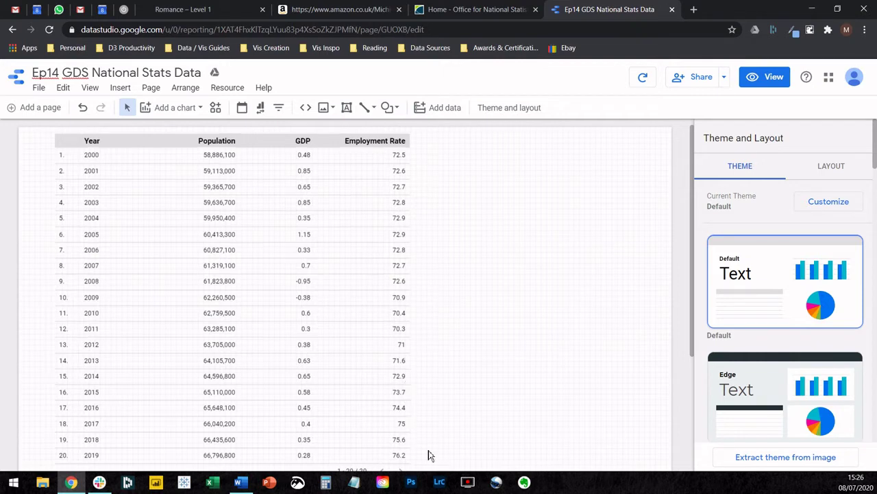
pyautogui.scroll(-2, 428, 455)
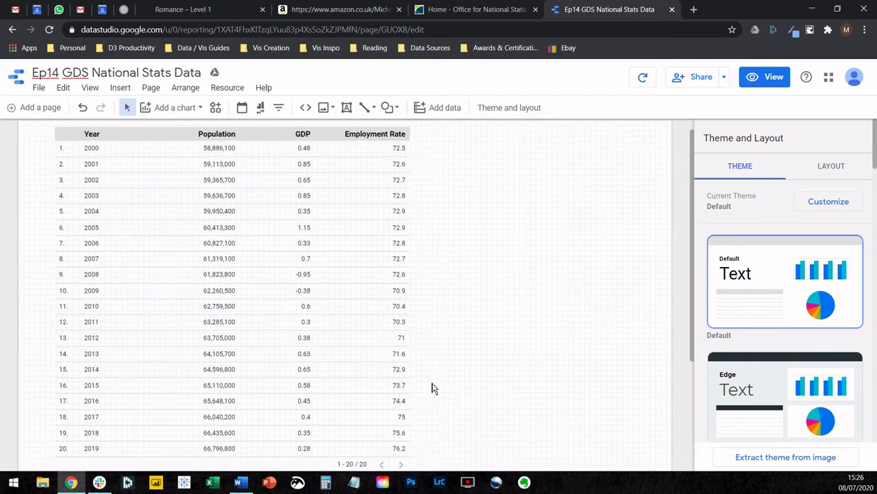
pyautogui.scroll(2, 432, 388)
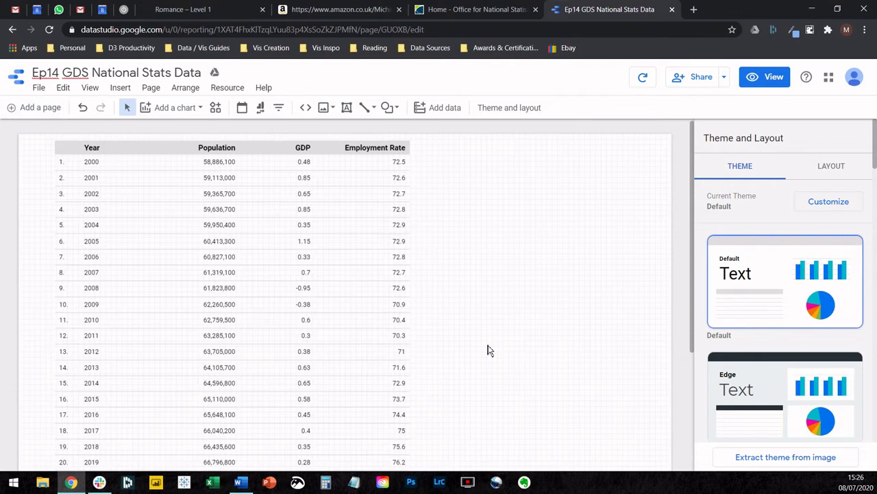
# Add a second page to the report and rename Page 1 to 'Data Table'
pyautogui.click(30, 105)
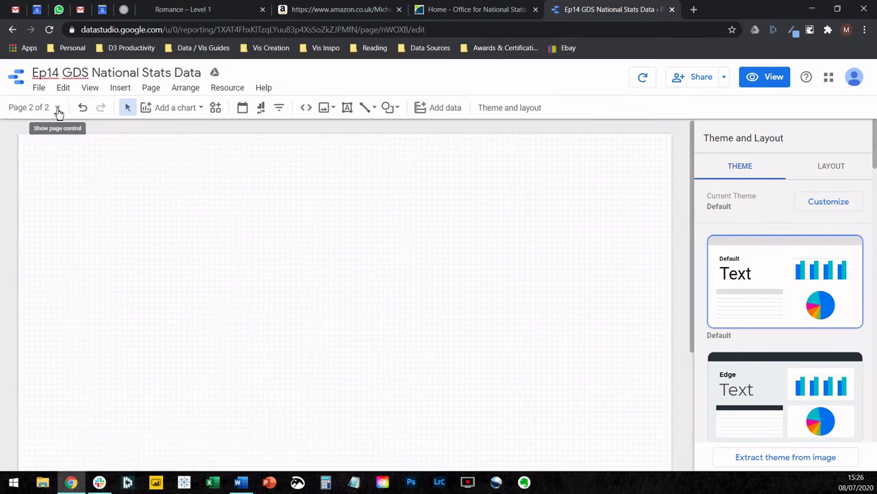
pyautogui.click(58, 108)
pyautogui.click(208, 160)
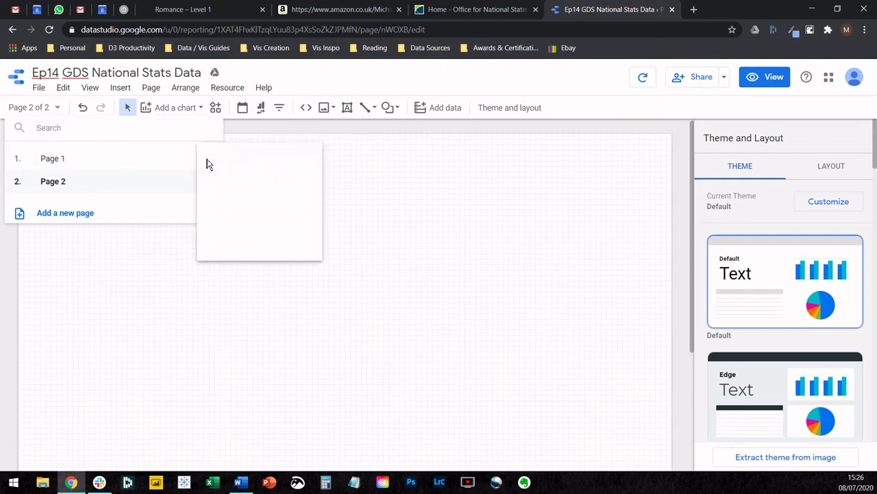
pyautogui.click(222, 164)
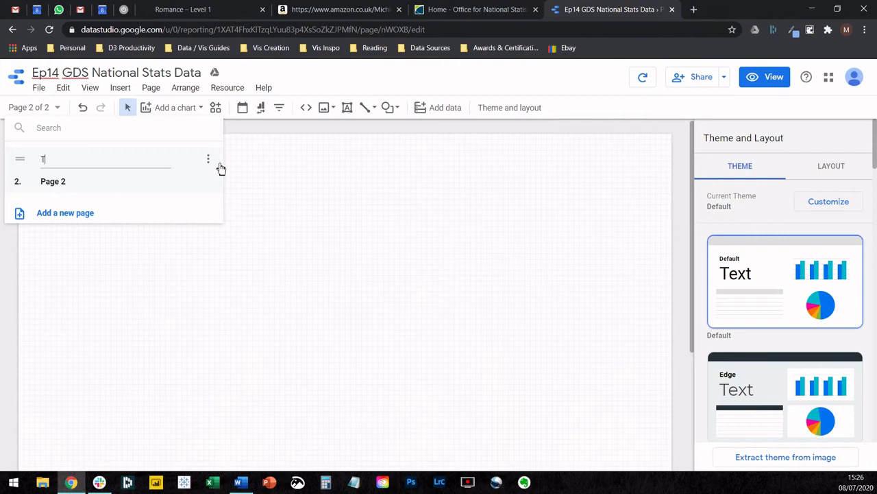
pyautogui.write('Data Table')
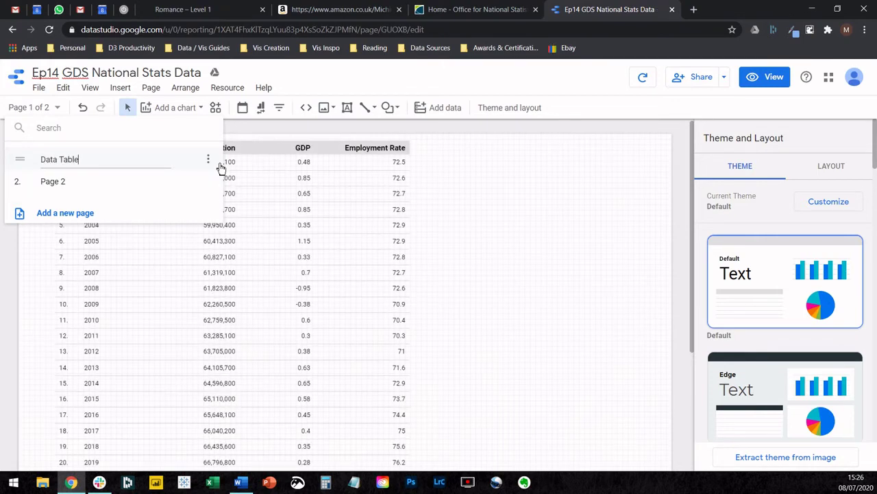
pyautogui.press('Return')
pyautogui.click(410, 188)
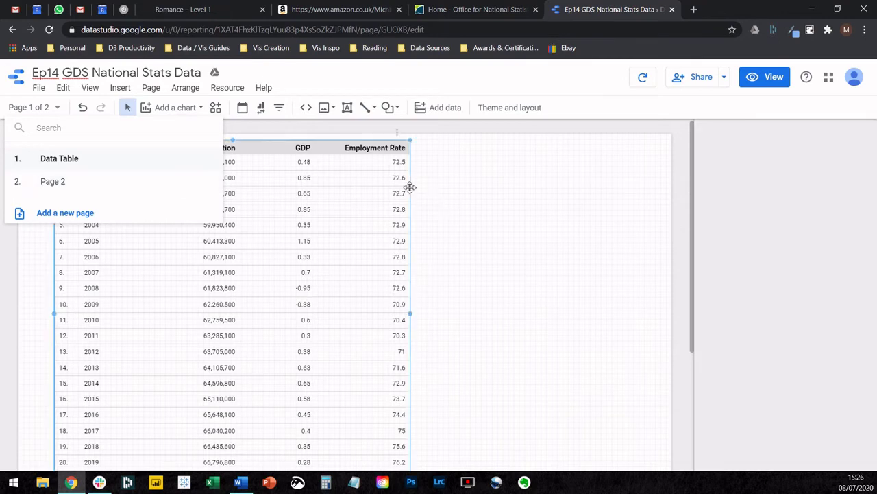
# On Page 2, turn the pasted table into a time series chart of Population, GDP and Employment Rate
pyautogui.click(88, 182)
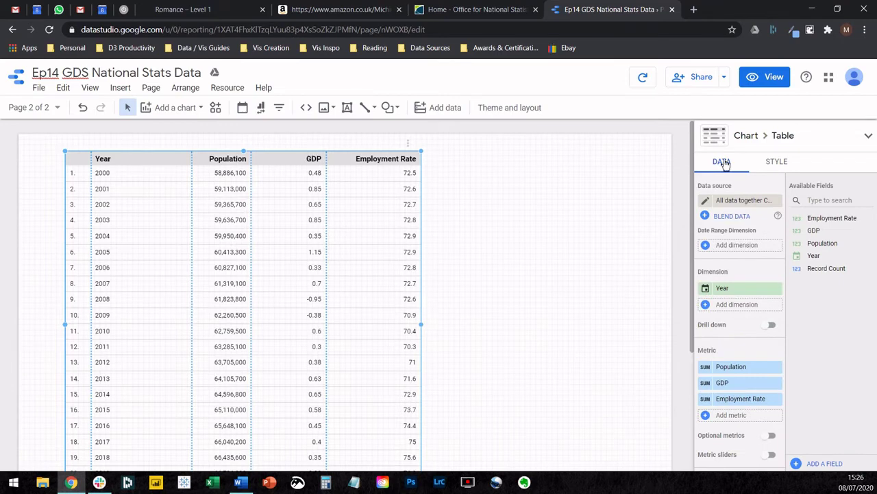
pyautogui.click(764, 137)
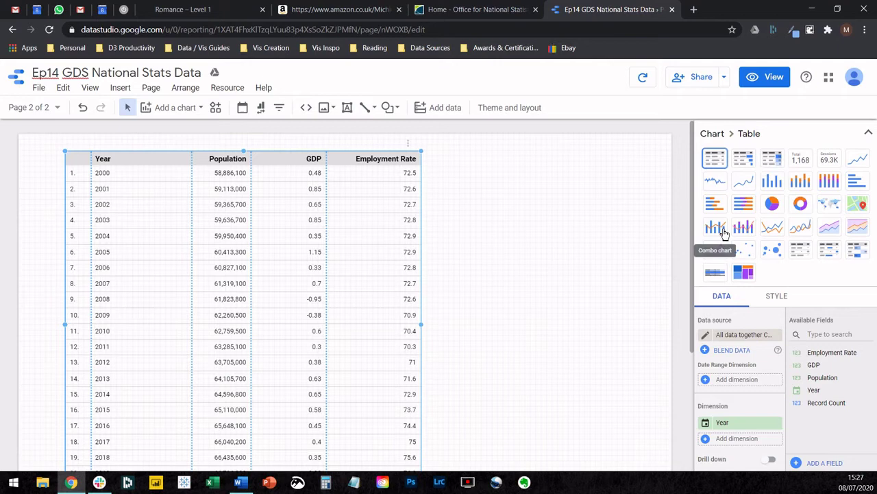
pyautogui.click(744, 181)
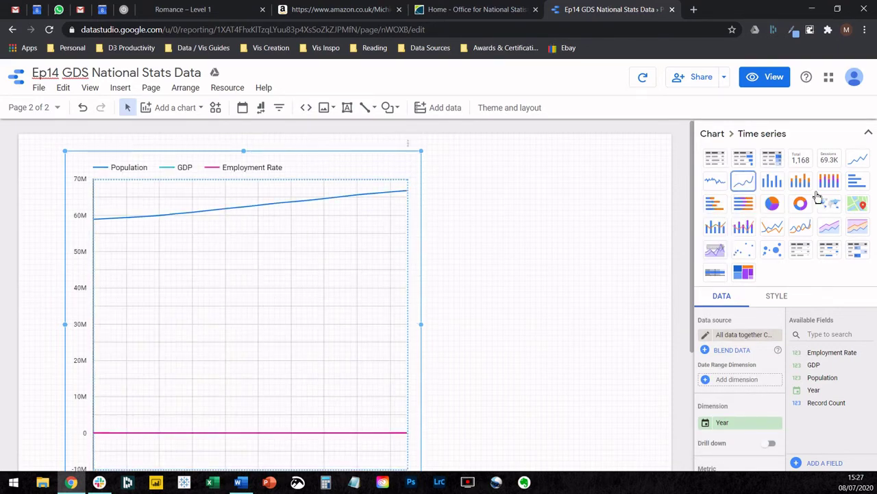
pyautogui.click(855, 163)
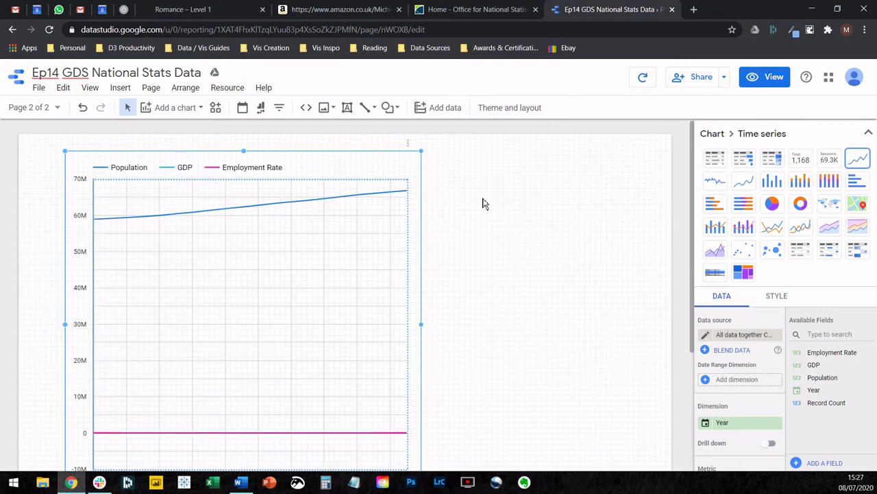
pyautogui.scroll(-1, 482, 203)
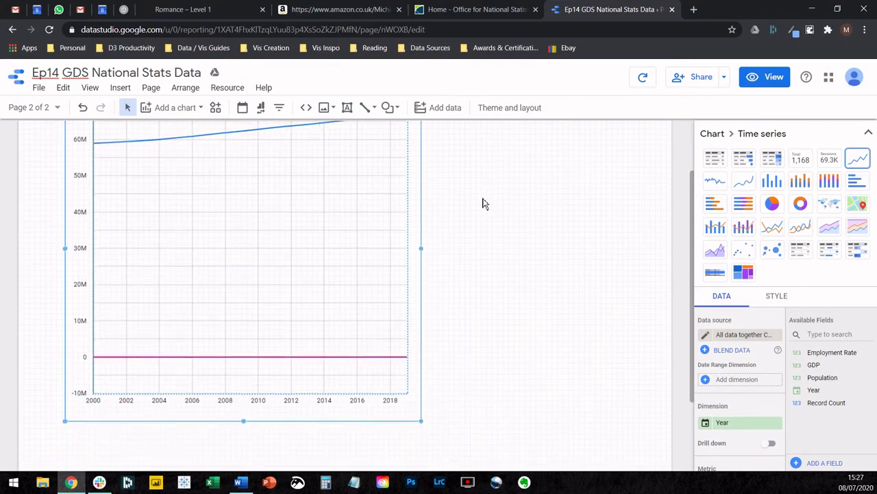
pyautogui.scroll(1, 483, 203)
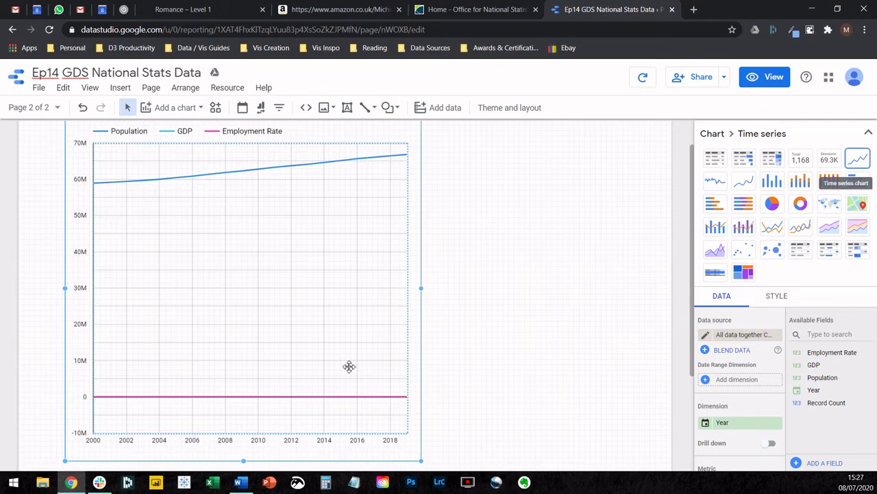
# Remove GDP and Employment Rate so the chart plots only Population
pyautogui.scroll(-2, 779, 399)
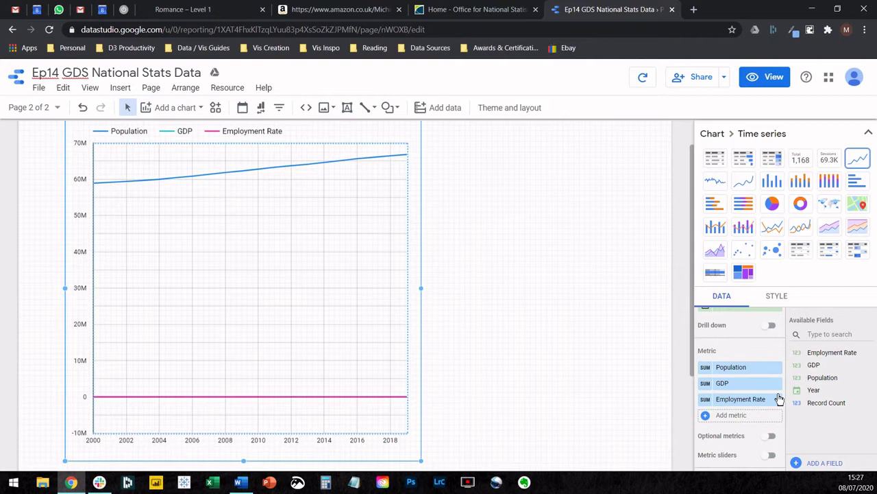
pyautogui.click(777, 382)
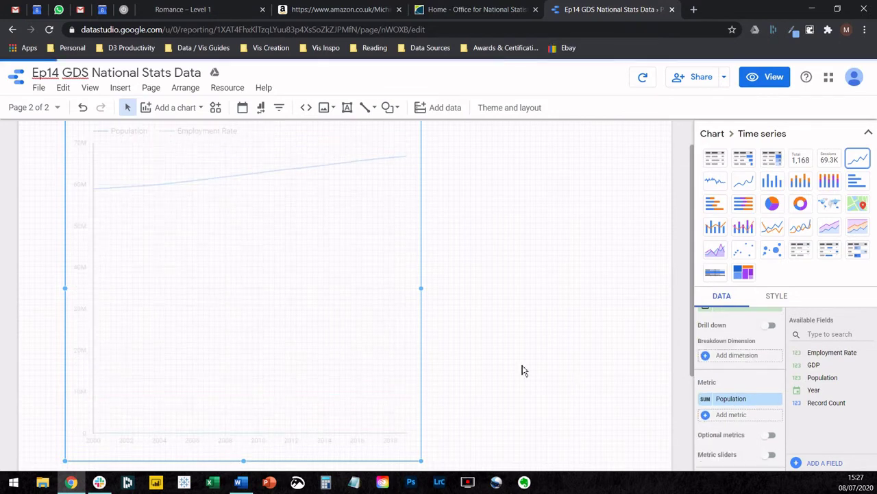
pyautogui.scroll(-1, 523, 370)
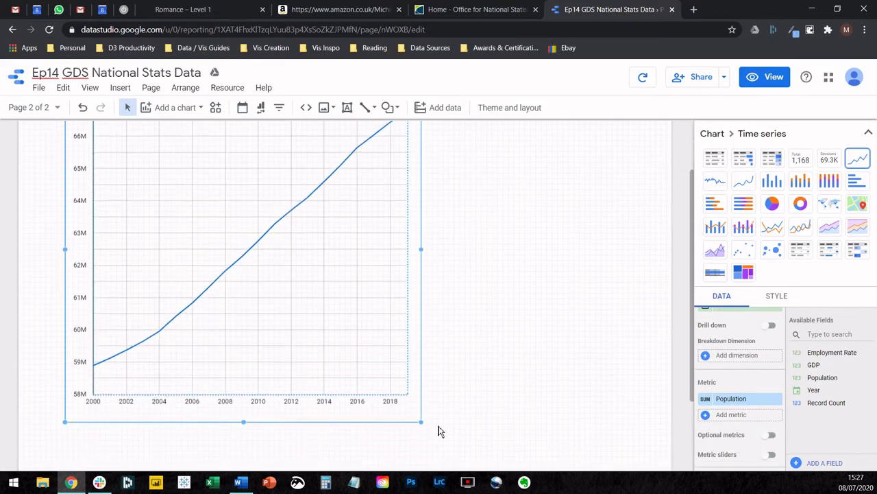
# Shrink the Population chart into a small box in the page's top-left corner
pyautogui.moveTo(419, 421); pyautogui.dragTo(265, 205)
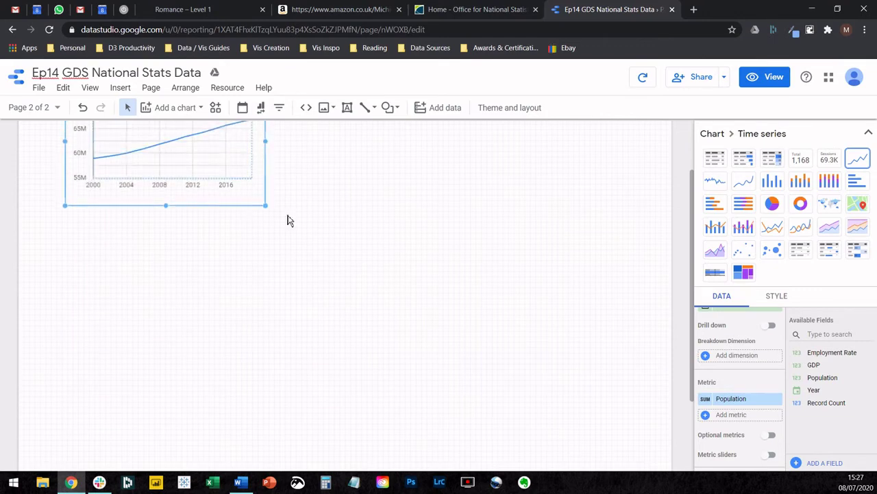
pyautogui.scroll(2, 288, 220)
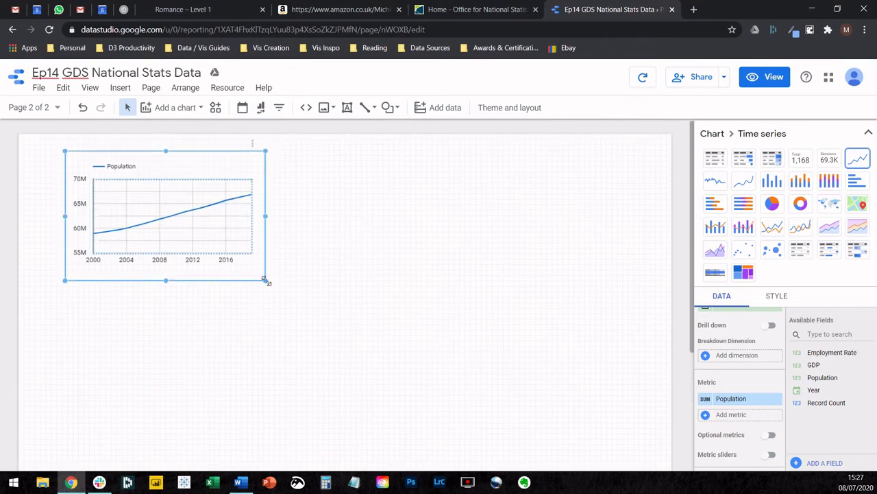
pyautogui.moveTo(264, 279); pyautogui.dragTo(260, 283)
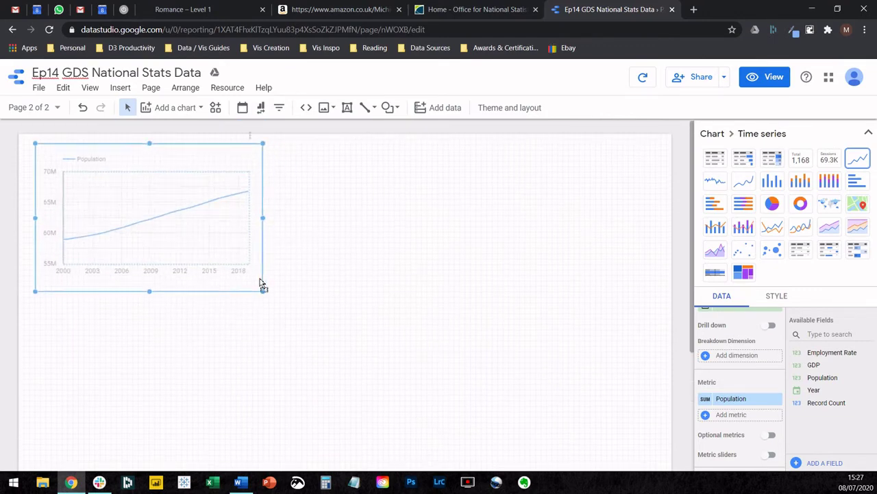
pyautogui.moveTo(263, 291); pyautogui.dragTo(278, 303)
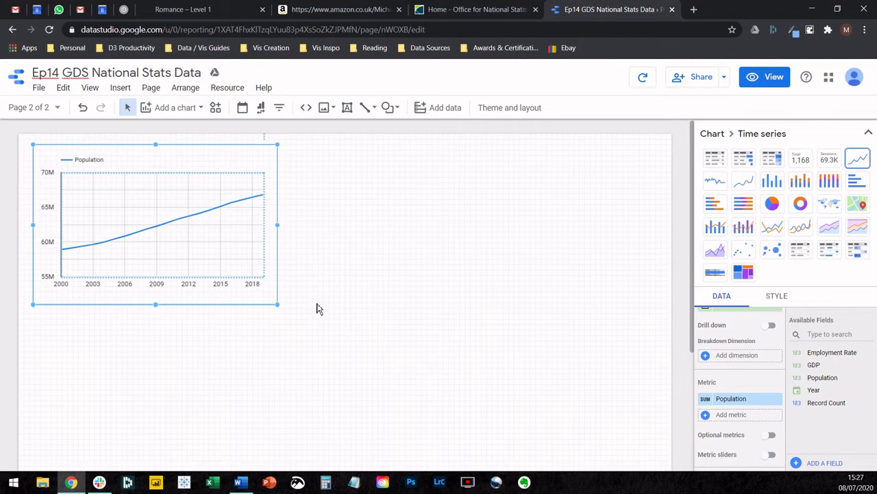
pyautogui.click(315, 306)
pyautogui.click(265, 290)
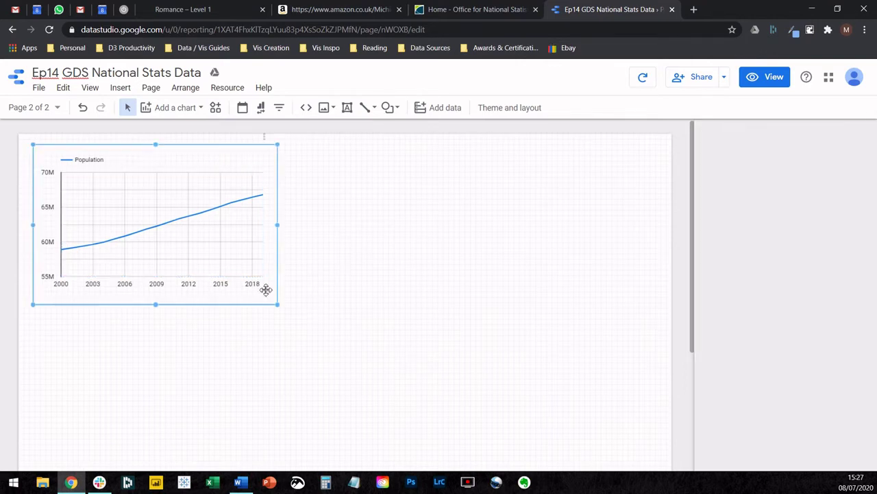
pyautogui.click(327, 298)
# Duplicate the Population chart to its right, aligned level, and switch the copy's metric to GDP
pyautogui.moveTo(285, 295)
pyautogui.mouseDown()
pyautogui.moveTo(446, 303)
pyautogui.moveTo(519, 283)
pyautogui.mouseUp()
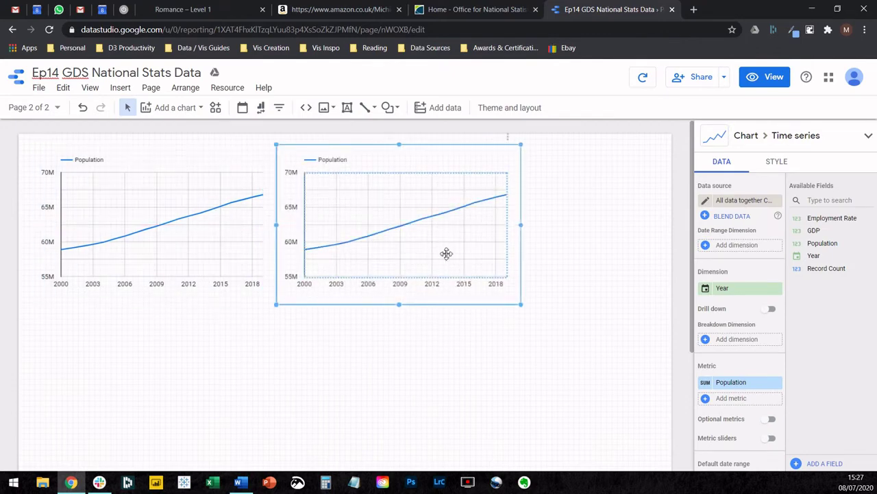
pyautogui.moveTo(456, 297)
pyautogui.mouseDown()
pyautogui.moveTo(473, 328)
pyautogui.moveTo(458, 306)
pyautogui.mouseUp()
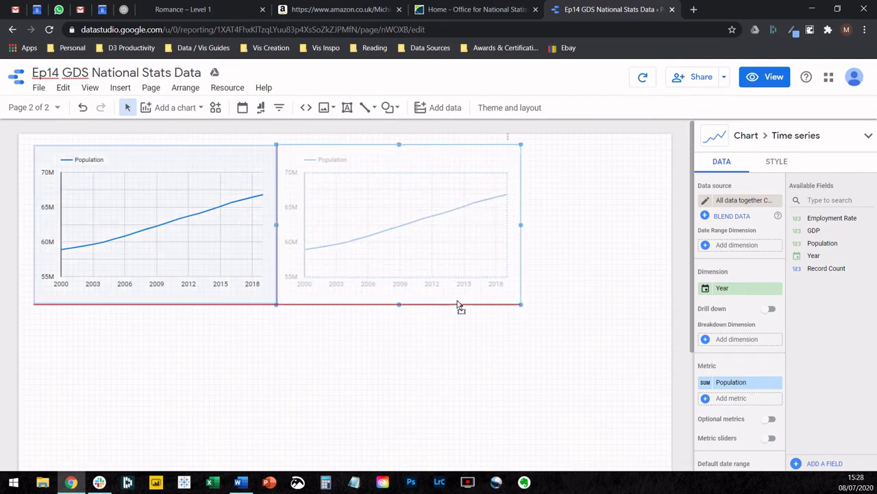
pyautogui.moveTo(459, 306); pyautogui.dragTo(460, 305)
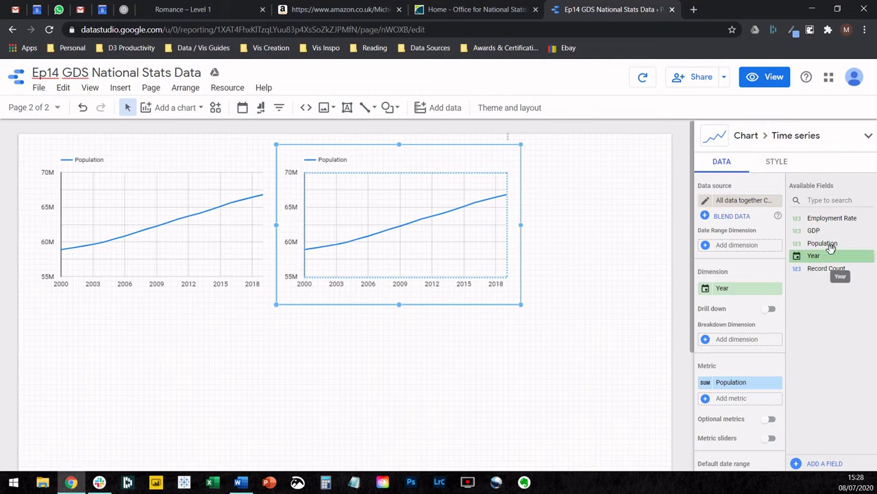
pyautogui.moveTo(814, 230); pyautogui.dragTo(750, 404)
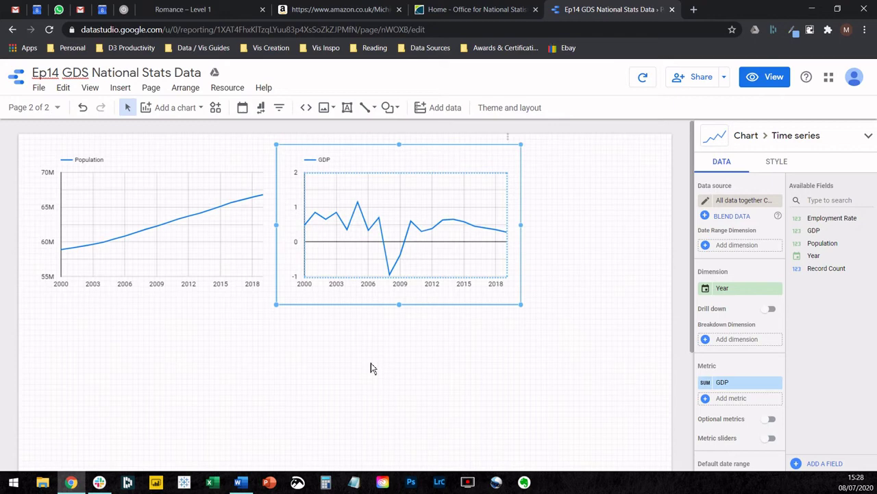
# Duplicate the GDP chart below the Population chart and make it plot only Employment Rate
pyautogui.click(337, 343)
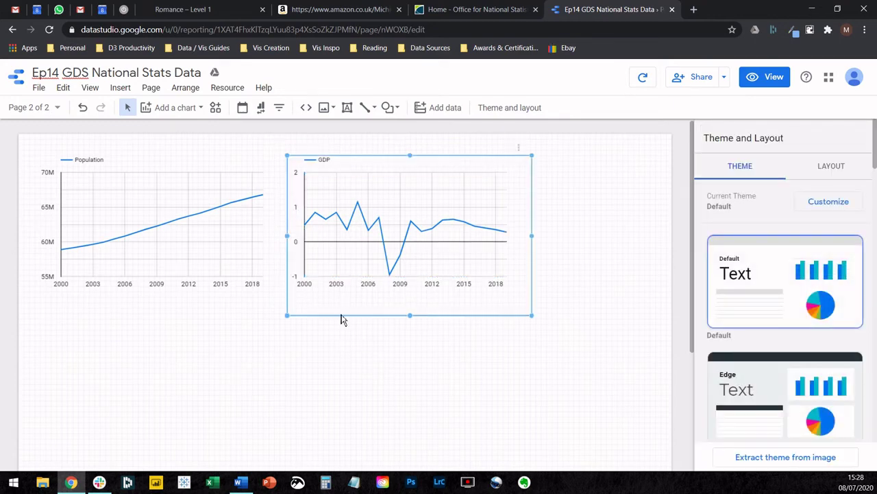
pyautogui.hotkey('ctrl', 'd')
pyautogui.moveTo(345, 310); pyautogui.dragTo(89, 464)
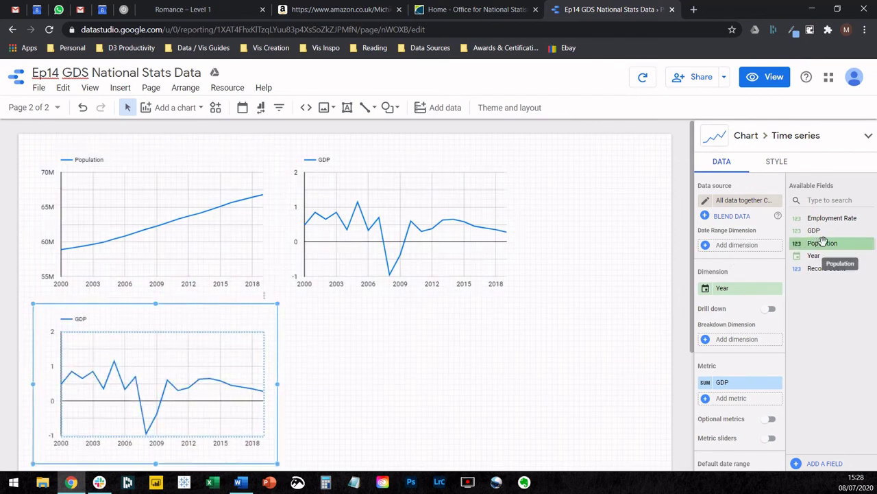
pyautogui.moveTo(830, 218); pyautogui.dragTo(763, 372)
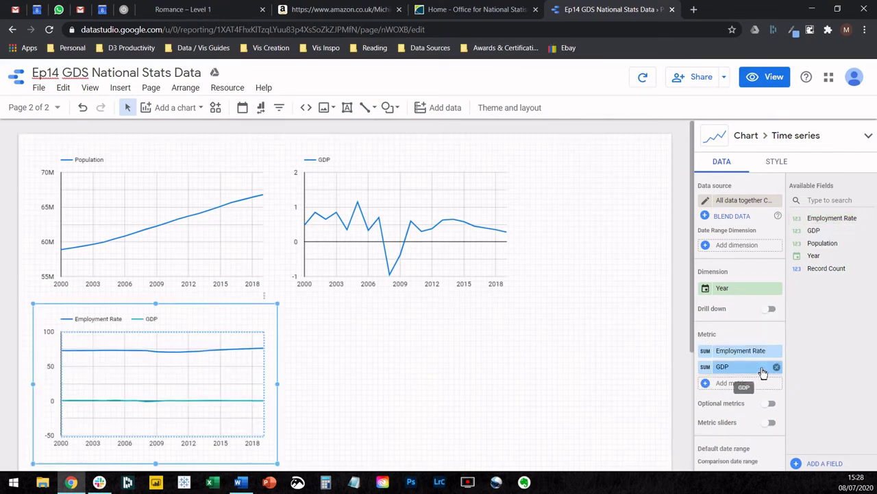
pyautogui.click(776, 366)
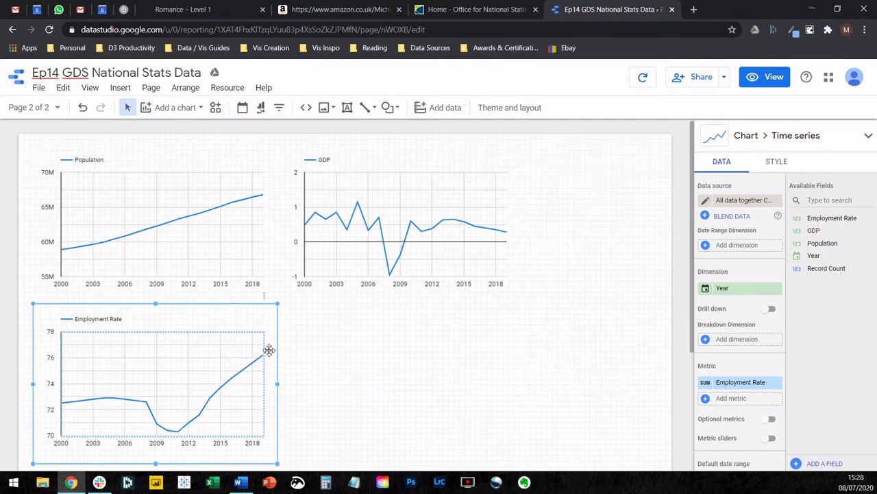
pyautogui.click(325, 396)
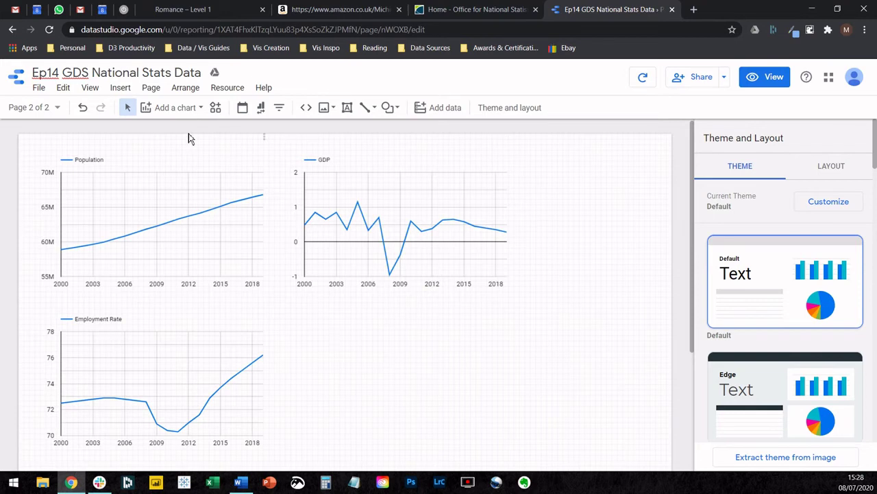
# Browse the list of chart types available to add, then close it
pyautogui.click(174, 109)
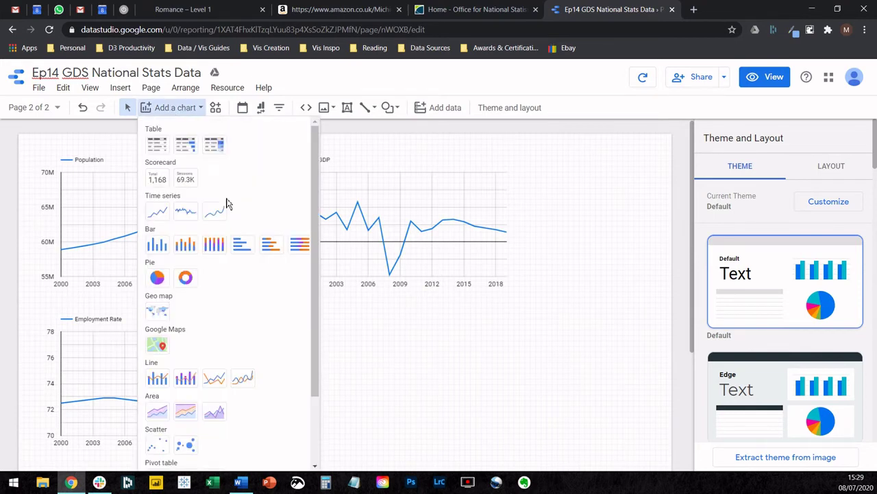
pyautogui.scroll(-2, 227, 203)
pyautogui.scroll(2, 240, 274)
pyautogui.scroll(-2, 241, 274)
pyautogui.scroll(1, 243, 274)
pyautogui.scroll(-1, 243, 274)
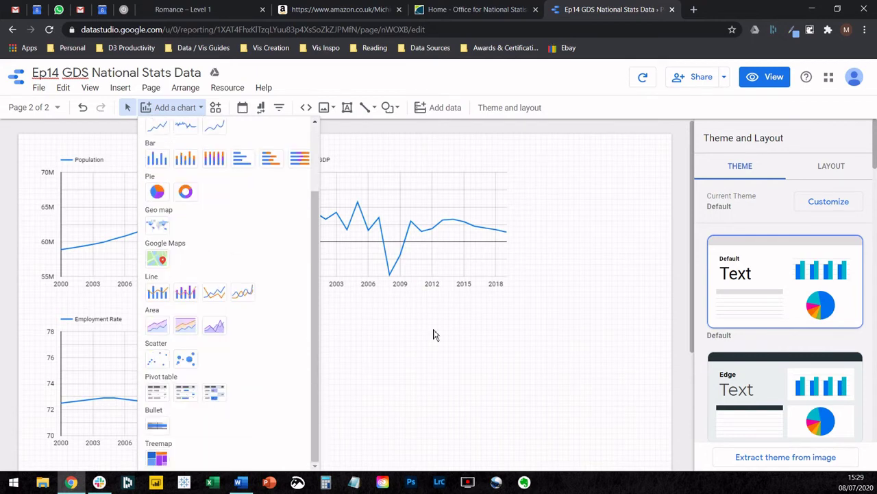
pyautogui.click(215, 111)
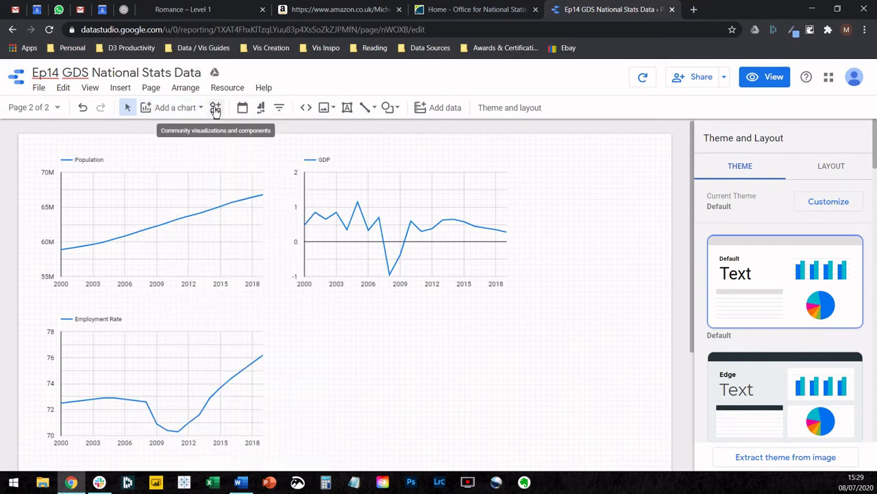
# Browse the full Community visualizations gallery via Explore more, then close it
pyautogui.click(215, 109)
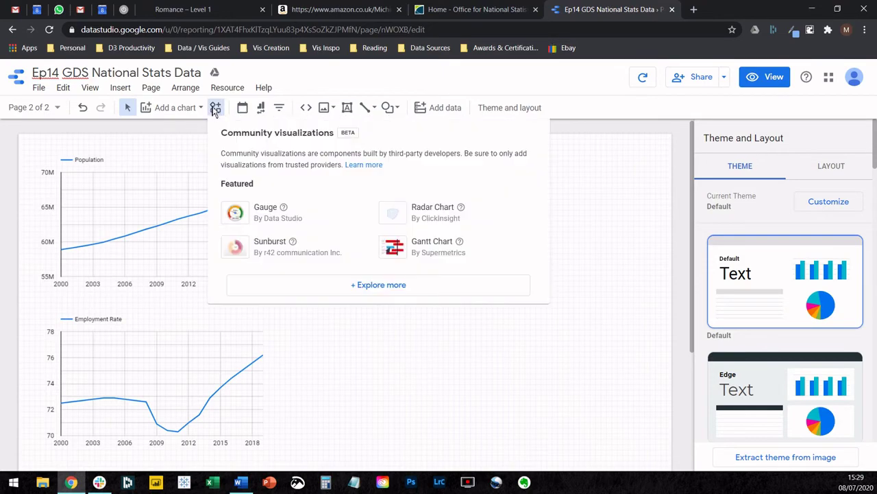
pyautogui.click(372, 286)
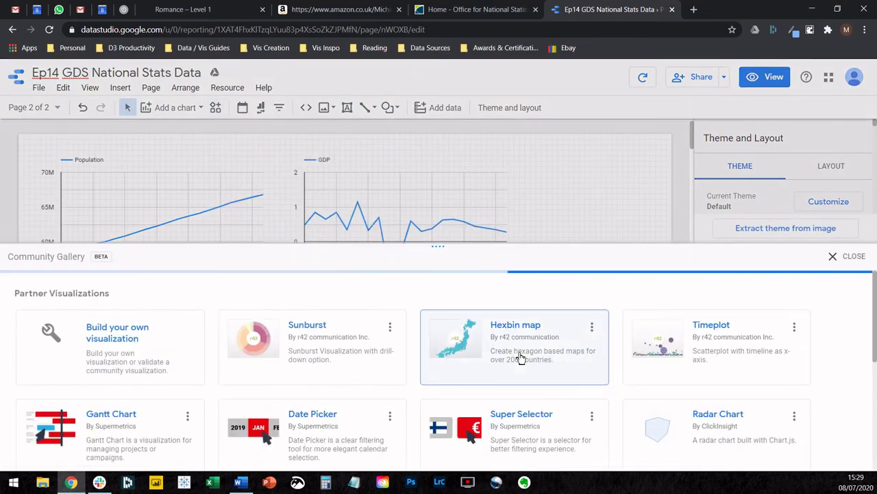
pyautogui.scroll(-10, 521, 358)
pyautogui.scroll(1, 521, 358)
pyautogui.scroll(2, 521, 358)
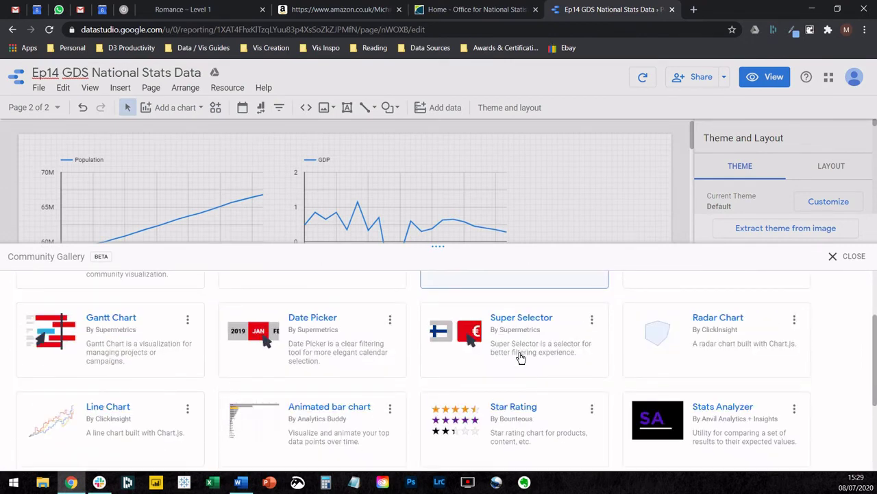
pyautogui.scroll(2, 521, 358)
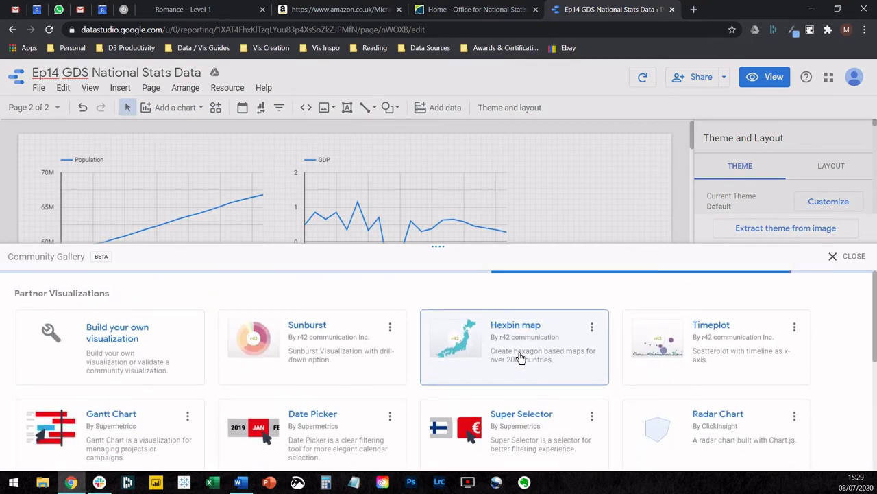
pyautogui.click(848, 257)
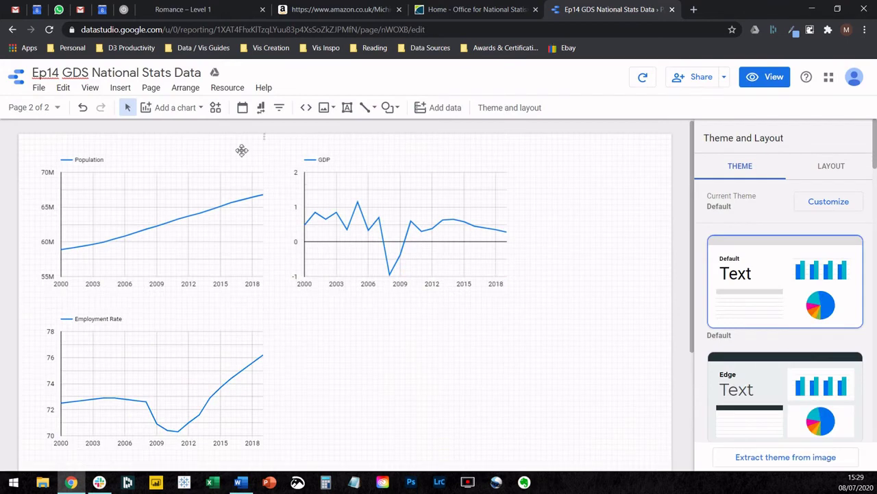
# Add a Population scorecard (1.3B) above the Population chart and make it smaller
pyautogui.click(183, 110)
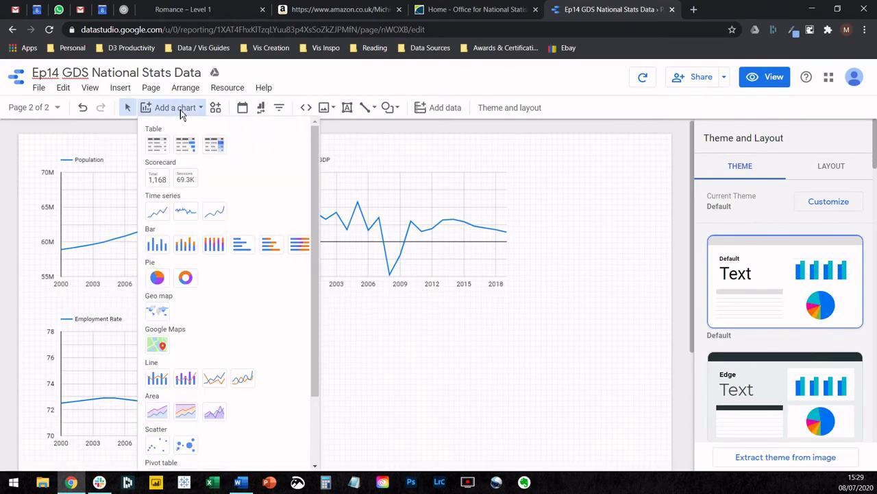
pyautogui.click(187, 181)
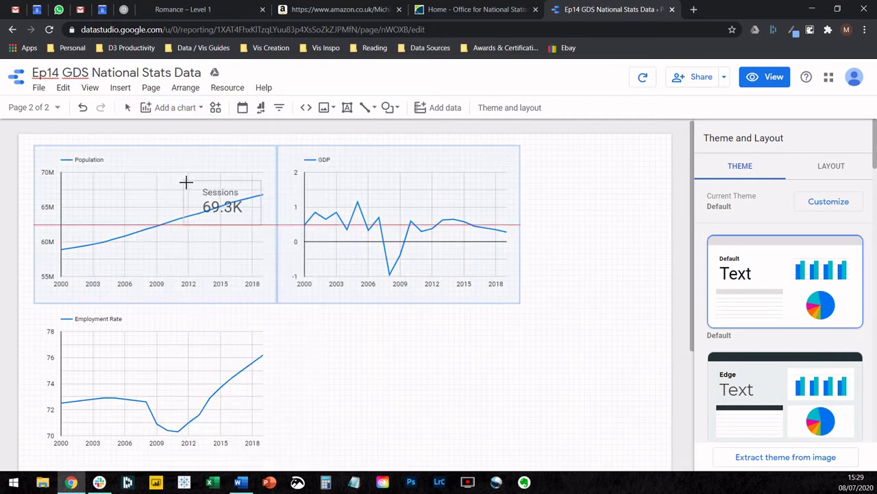
pyautogui.click(199, 144)
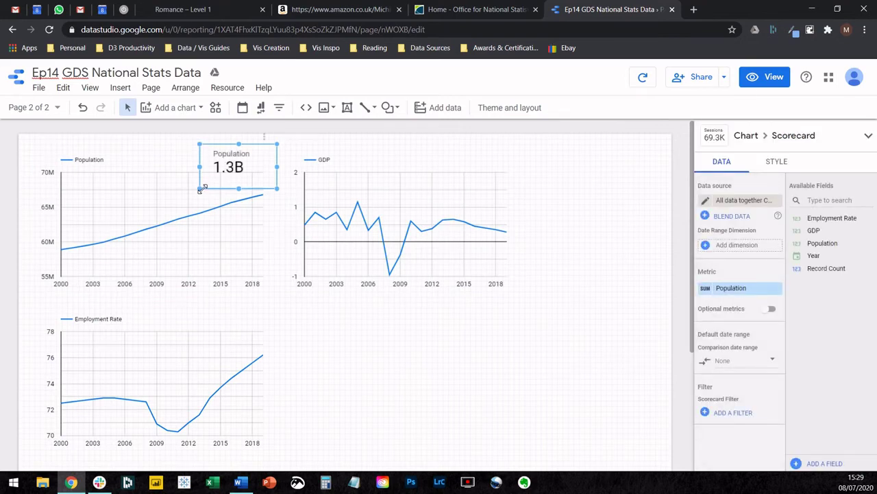
pyautogui.moveTo(200, 188); pyautogui.dragTo(212, 174)
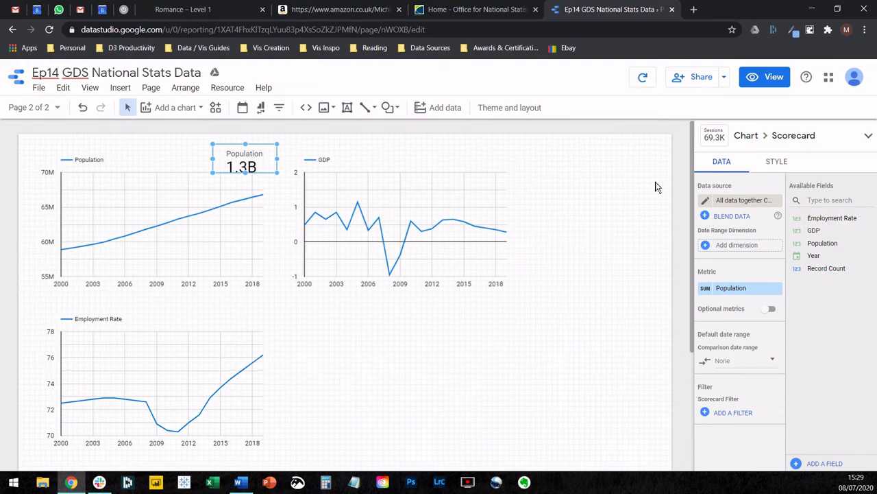
pyautogui.click(156, 164)
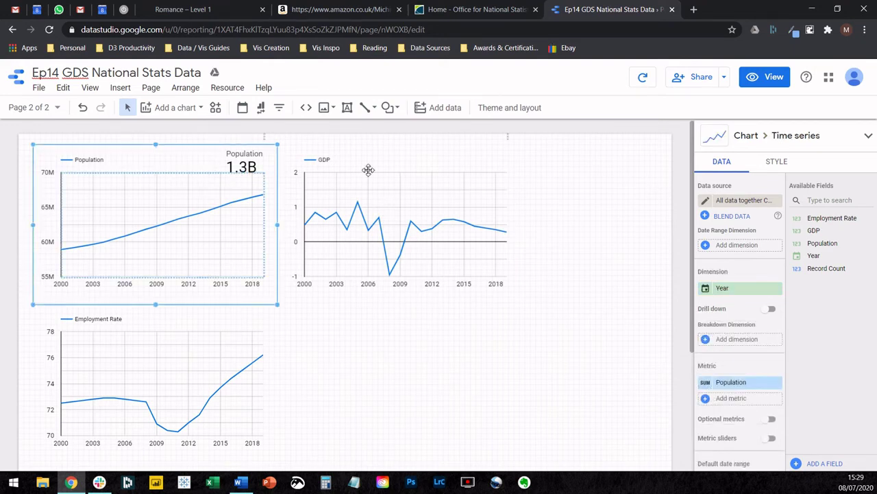
pyautogui.click(213, 317)
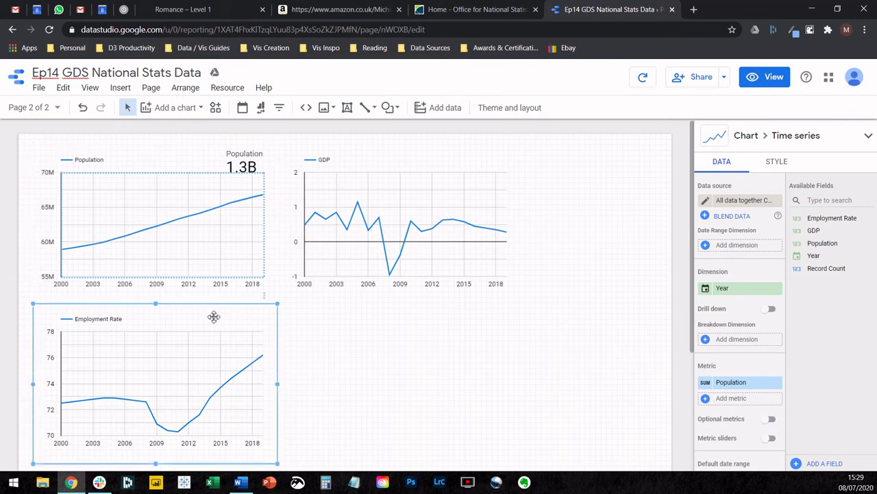
pyautogui.click(430, 159)
pyautogui.click(196, 165)
pyautogui.click(237, 161)
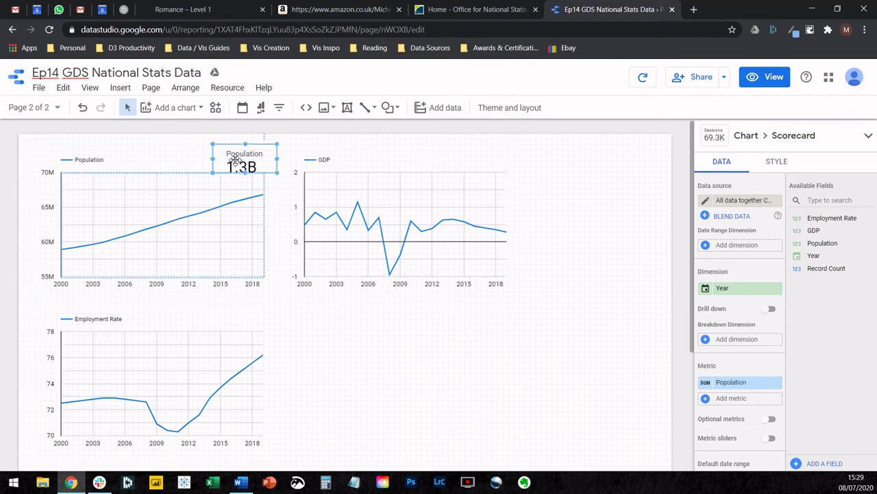
# Set the scorecard's label font size to 18px in its style settings
pyautogui.click(777, 162)
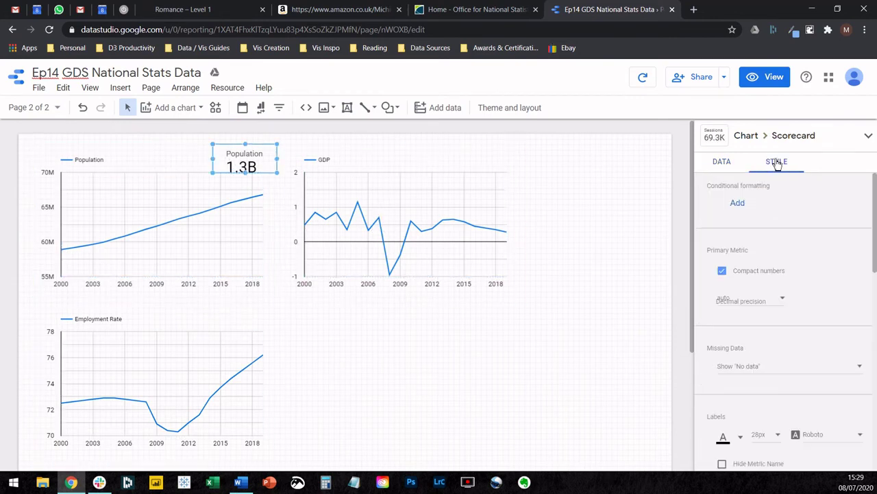
pyautogui.scroll(-1, 779, 252)
pyautogui.scroll(-2, 779, 251)
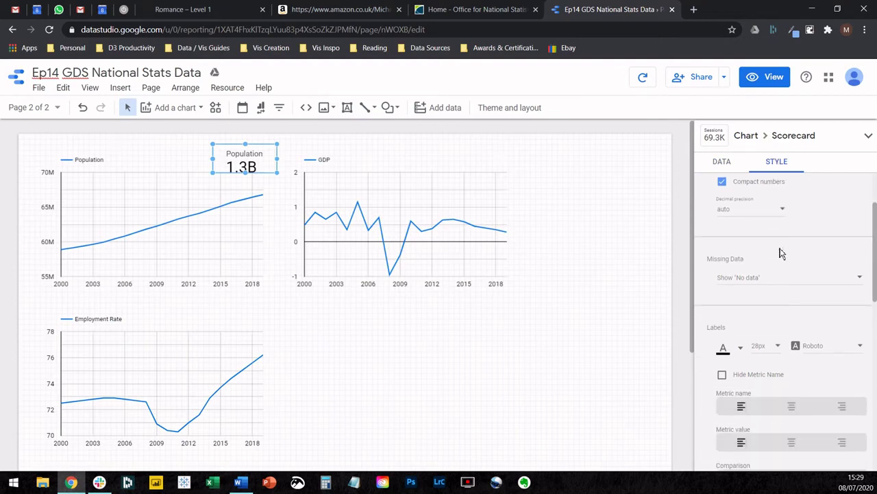
pyautogui.click(778, 345)
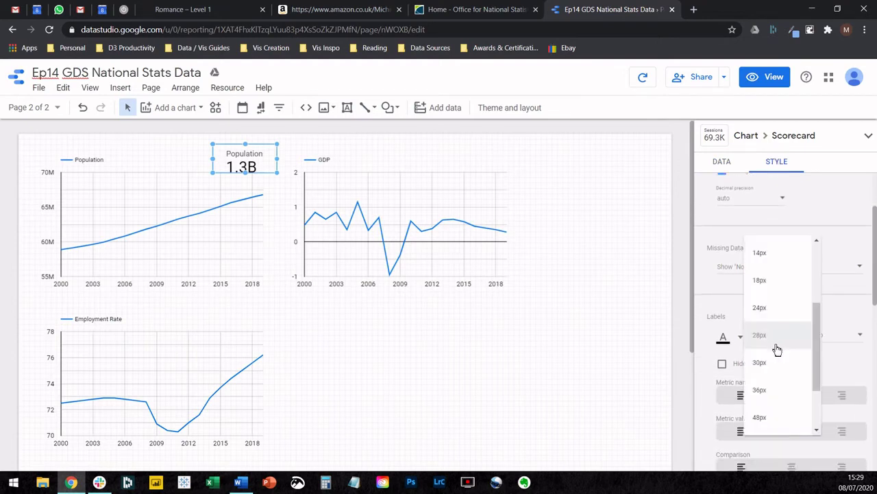
pyautogui.click(777, 281)
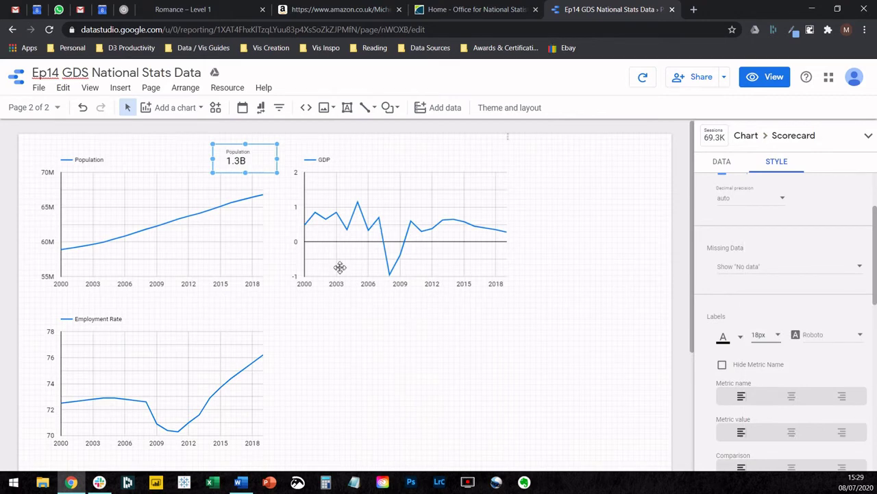
pyautogui.click(293, 304)
# Narrow the Population scorecard and change its aggregation to Average, showing 62.6M
pyautogui.click(236, 161)
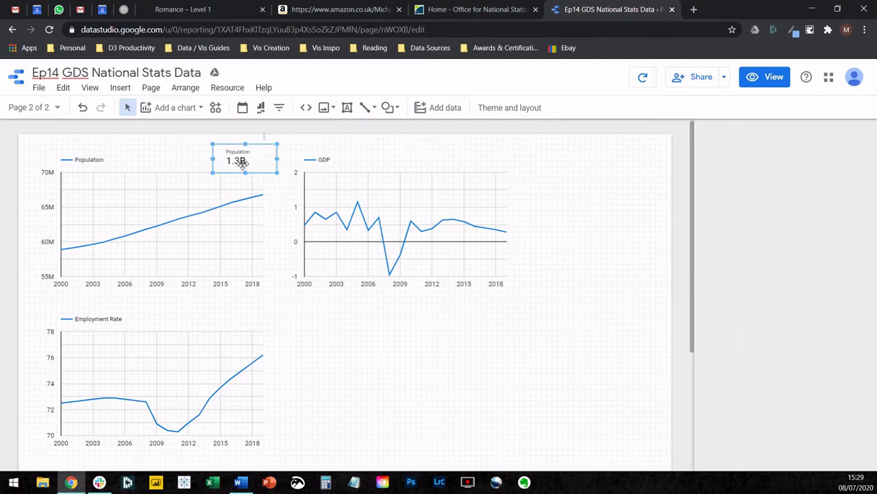
pyautogui.moveTo(218, 162); pyautogui.dragTo(229, 162)
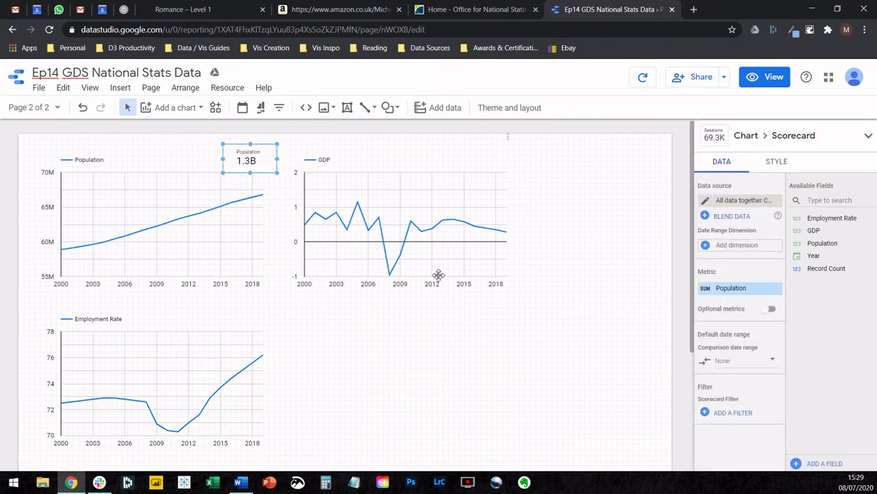
pyautogui.click(706, 289)
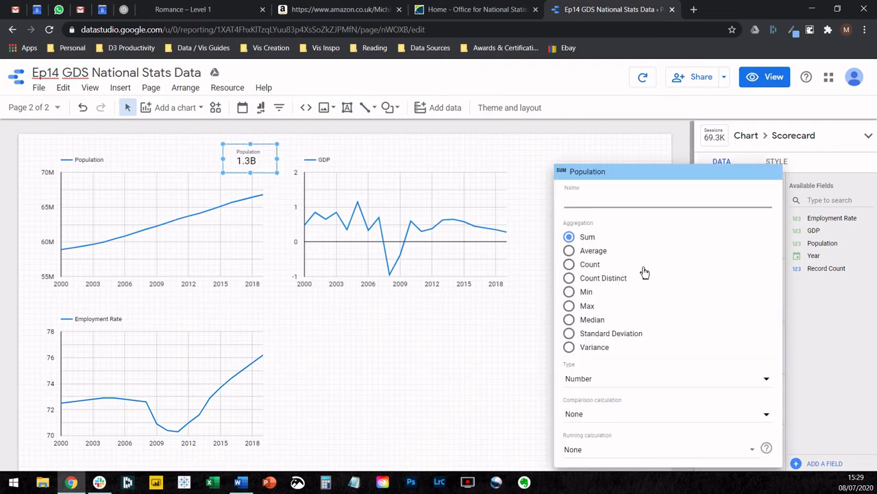
pyautogui.click(606, 254)
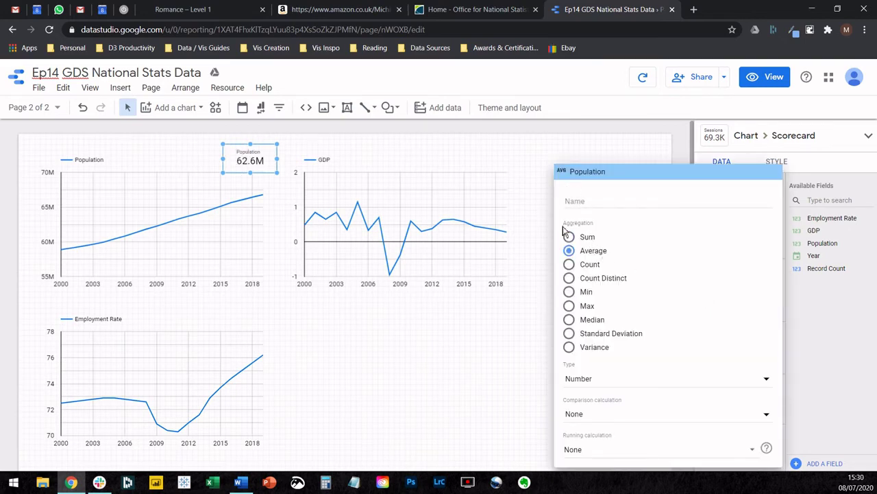
pyautogui.click(510, 396)
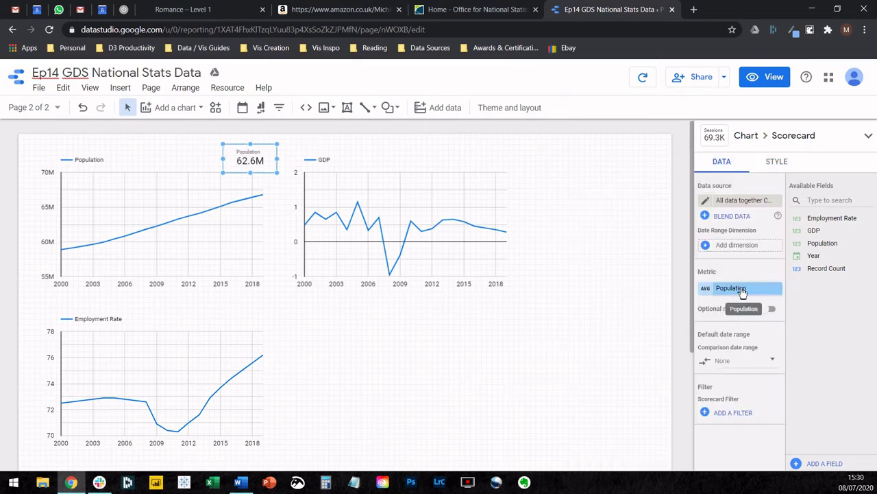
# Review the Population metric's Type and Running calculation options, leaving running calculation at None
pyautogui.click(711, 296)
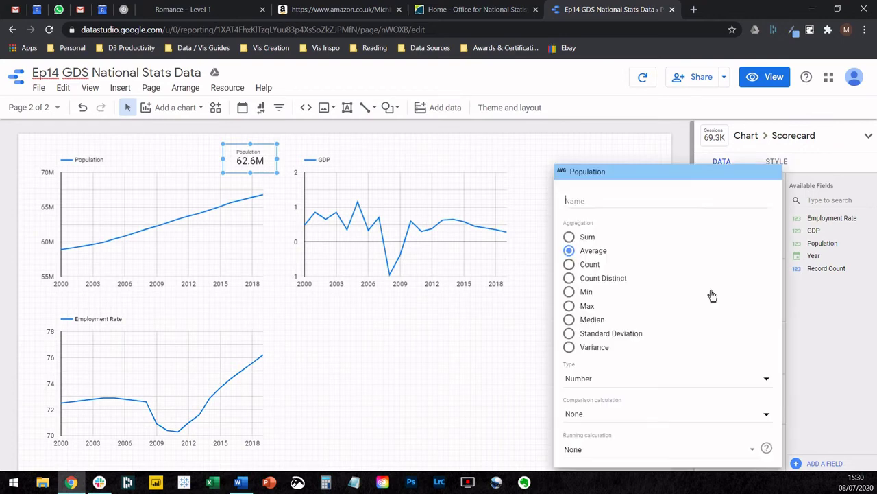
pyautogui.click(594, 382)
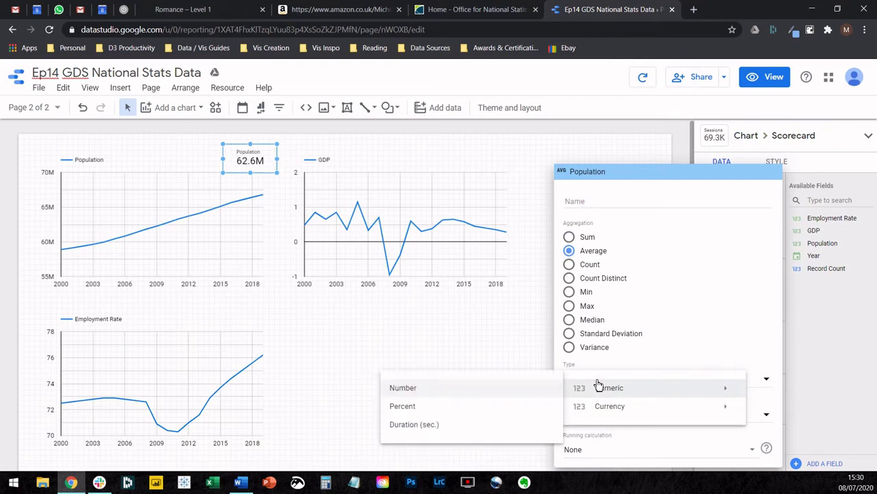
pyautogui.click(736, 354)
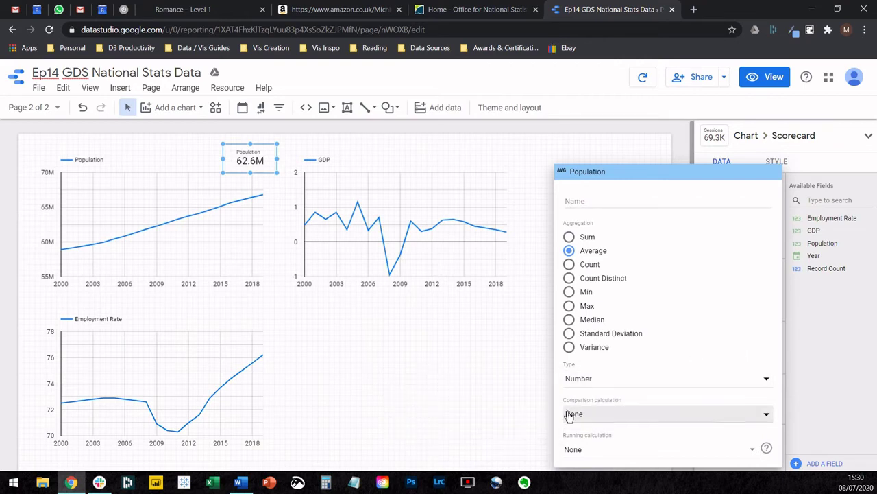
pyautogui.click(585, 454)
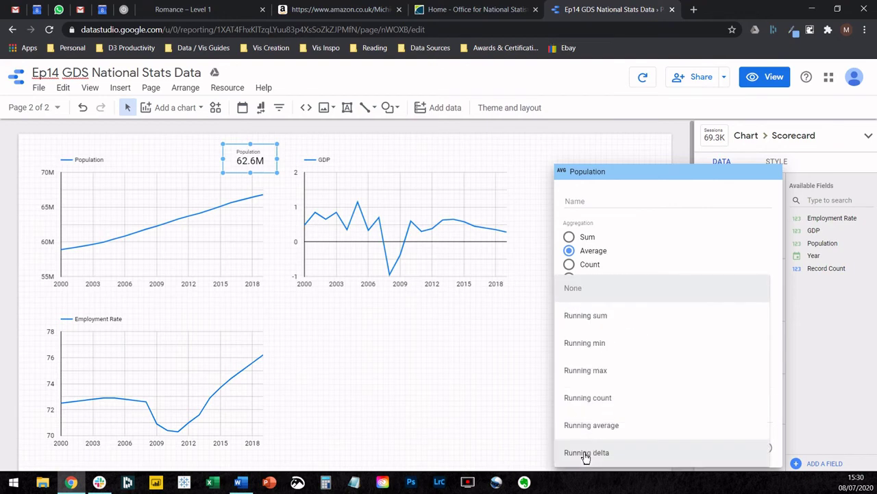
pyautogui.click(700, 233)
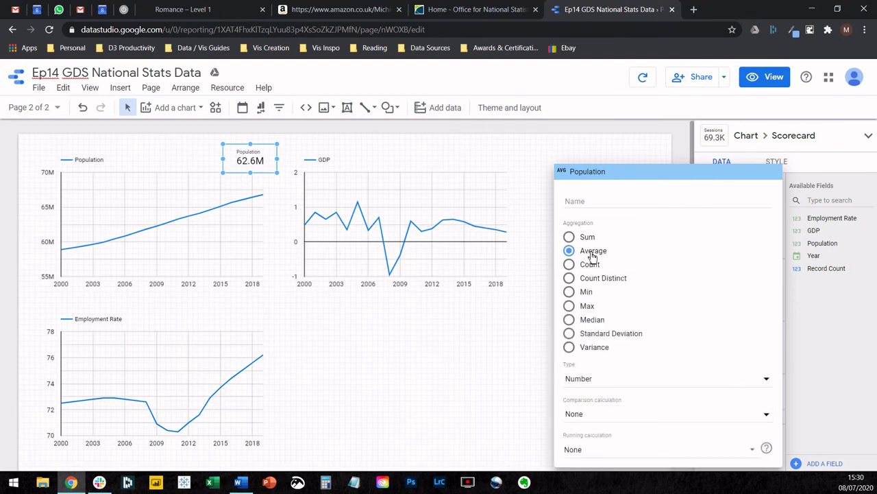
pyautogui.click(369, 405)
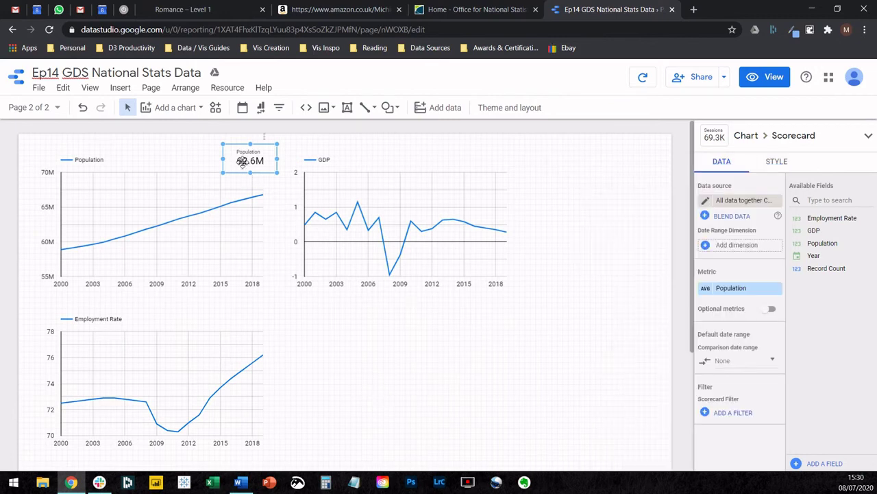
# Duplicate the Population scorecard twice, placing copies beside the Employment Rate and GDP charts
pyautogui.hotkey('ctrl', 'd')
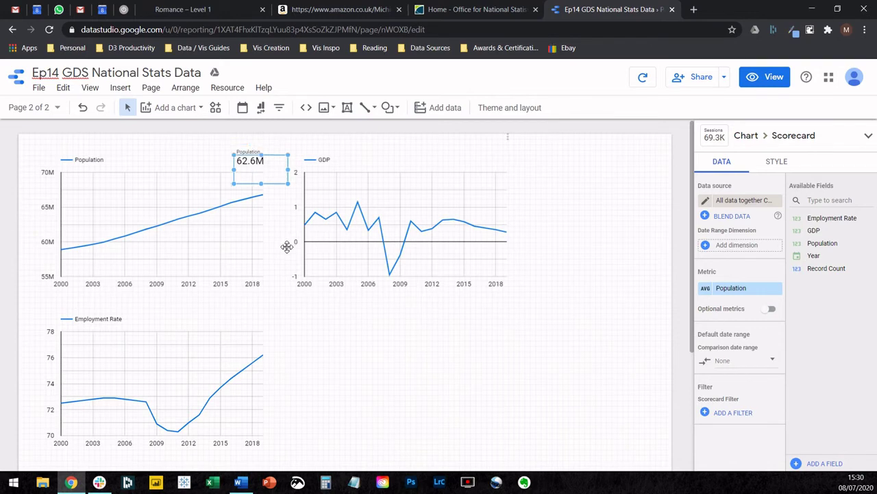
pyautogui.hotkey('ctrl', 'd')
pyautogui.moveTo(283, 194); pyautogui.dragTo(262, 337)
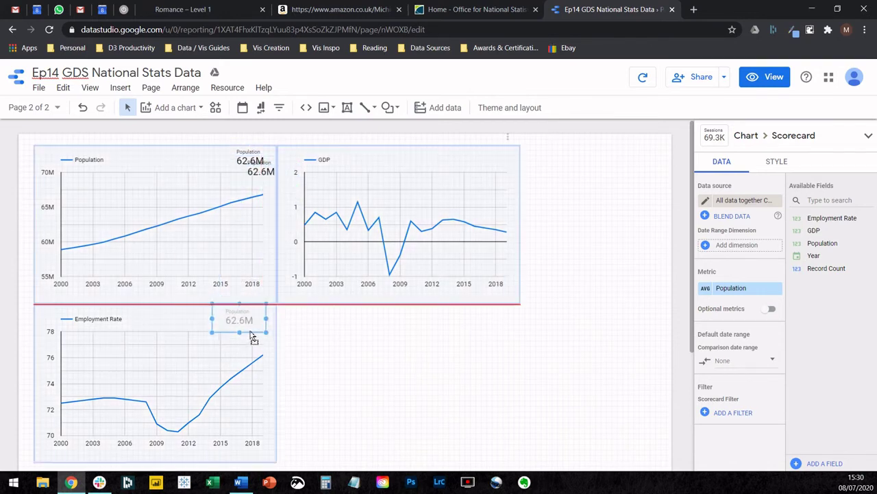
pyautogui.moveTo(274, 172); pyautogui.dragTo(518, 173)
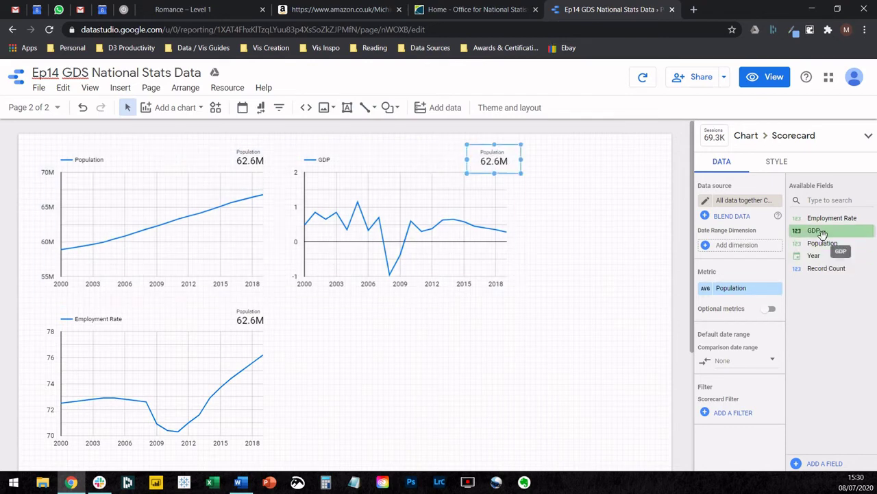
# Make the scorecard beside the GDP chart show average GDP (0.4)
pyautogui.moveTo(813, 231); pyautogui.dragTo(713, 289)
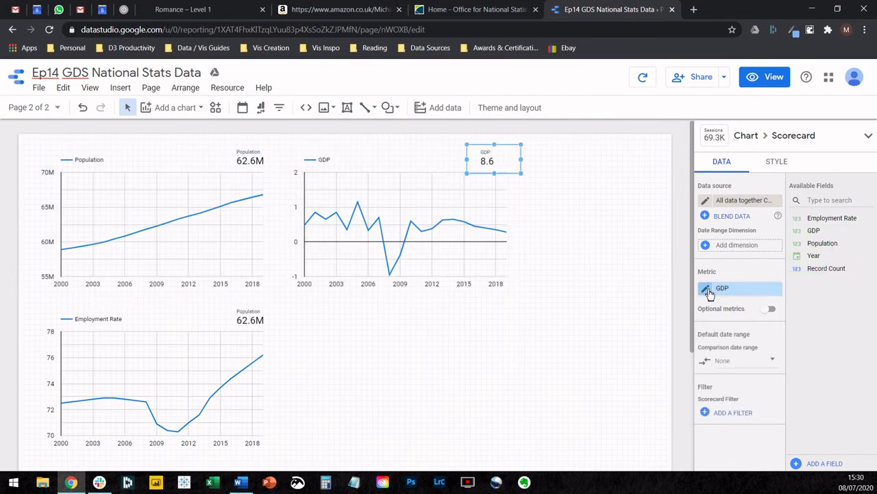
pyautogui.click(709, 287)
pyautogui.click(589, 251)
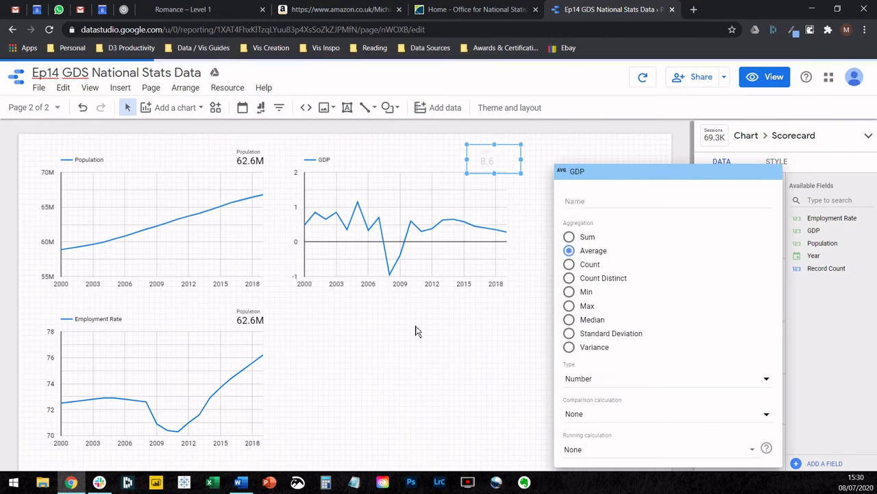
pyautogui.click(348, 352)
# Make the scorecard beside the Employment Rate chart show average Employment Rate (72.8)
pyautogui.click(250, 317)
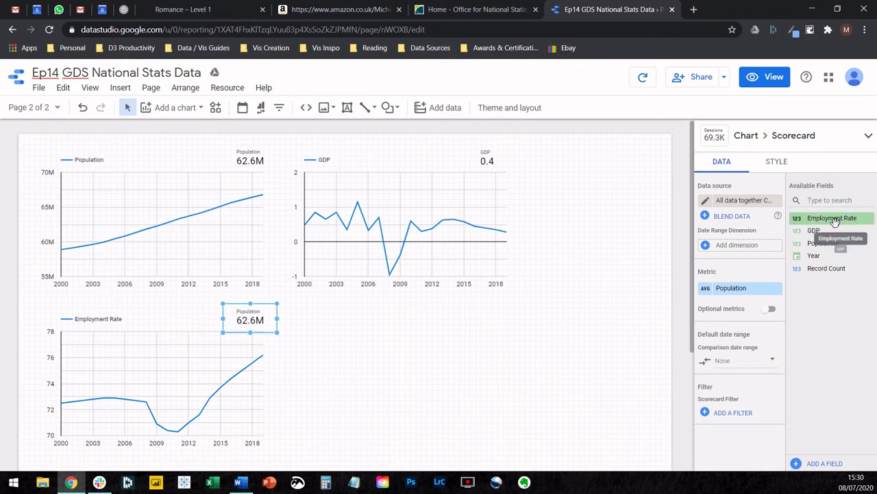
pyautogui.moveTo(832, 218)
pyautogui.mouseDown()
pyautogui.moveTo(760, 295)
pyautogui.moveTo(740, 288)
pyautogui.mouseUp()
pyautogui.click(705, 288)
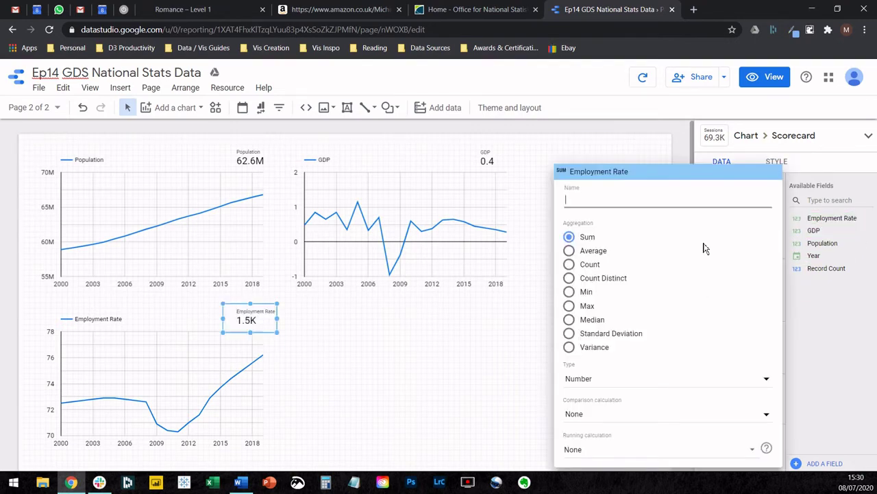
pyautogui.click(593, 251)
pyautogui.click(326, 349)
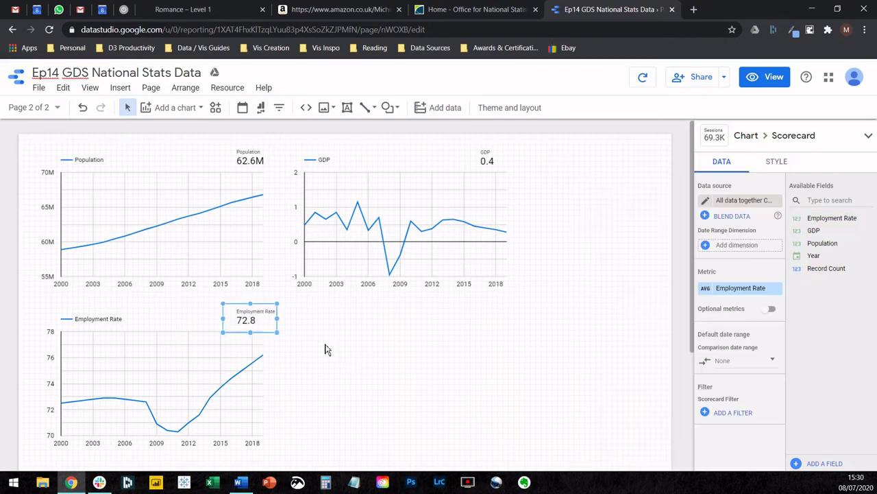
# Nudge the Employment Rate and GDP scorecards to line up with their charts
pyautogui.click(312, 333)
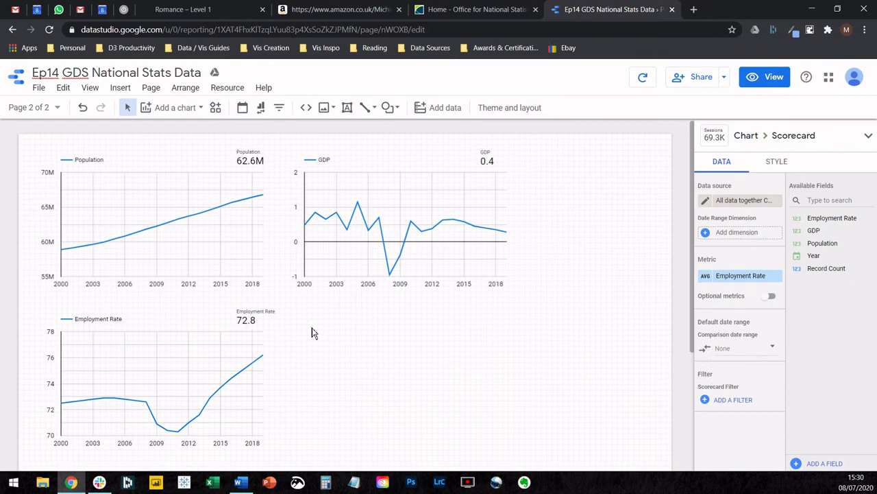
pyautogui.click(263, 311)
pyautogui.moveTo(260, 314); pyautogui.dragTo(250, 314)
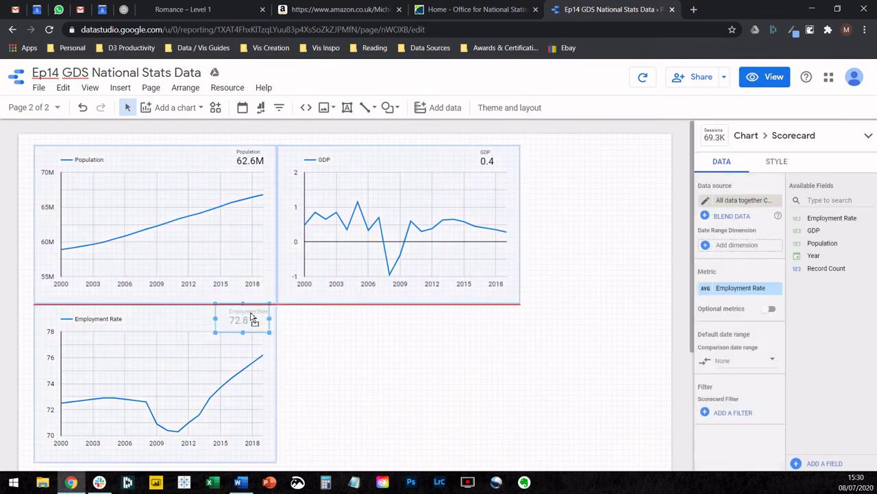
pyautogui.click(486, 160)
pyautogui.moveTo(487, 161); pyautogui.dragTo(496, 161)
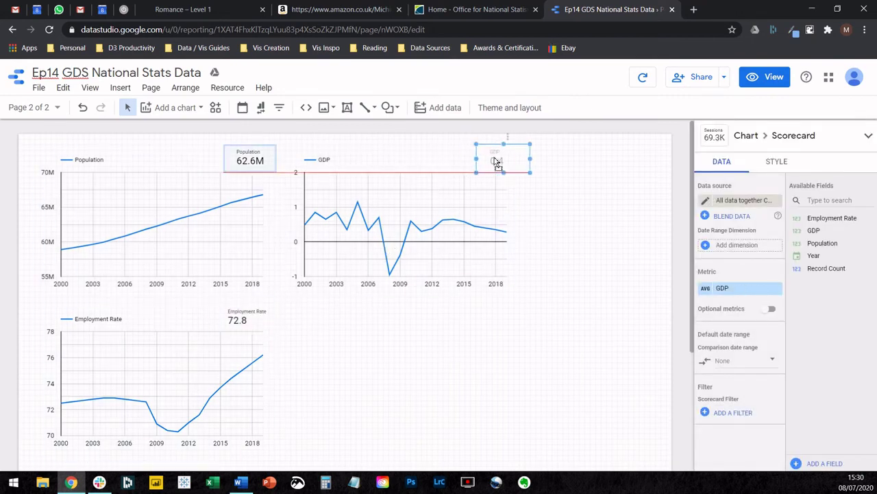
pyautogui.click(498, 408)
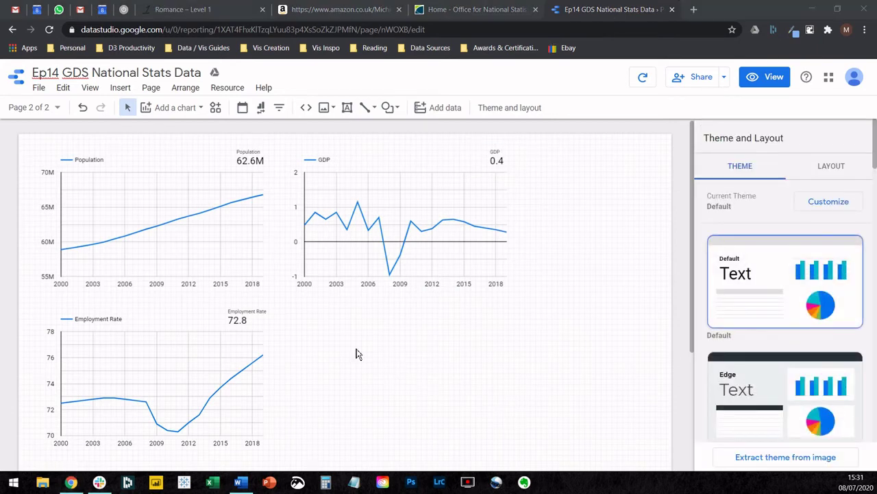
# Make the Population chart's line teal
pyautogui.click(151, 158)
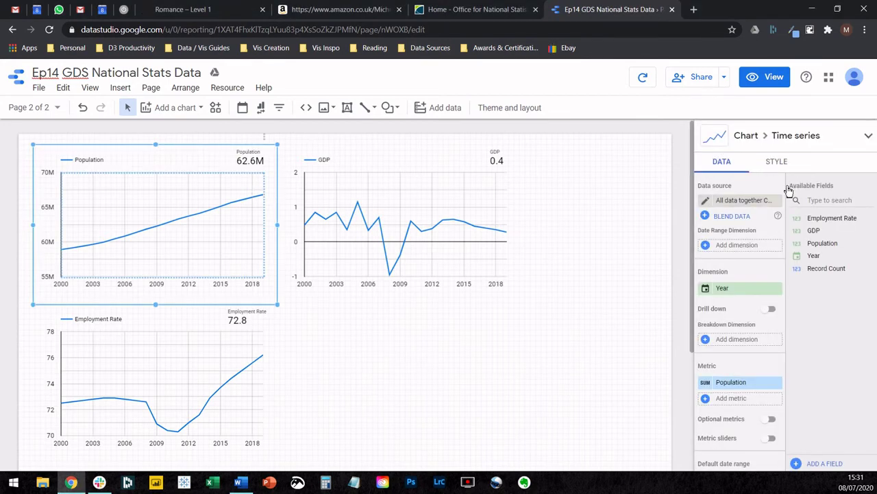
pyautogui.click(778, 163)
pyautogui.click(800, 233)
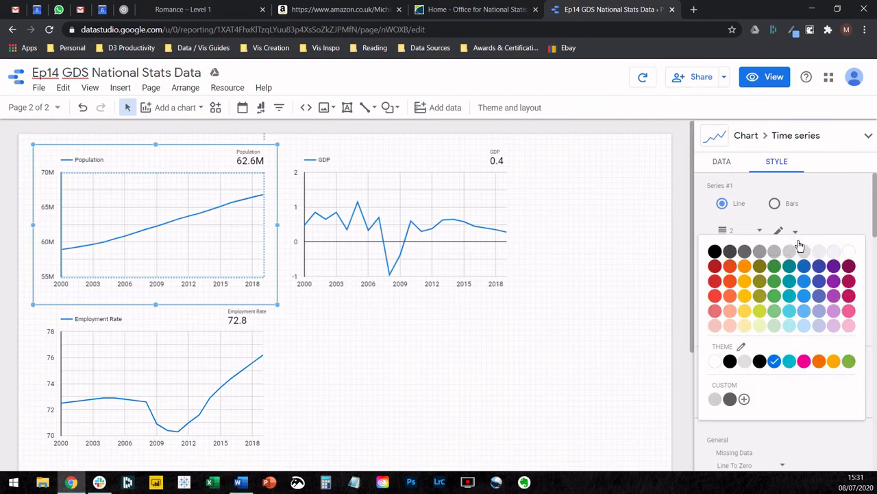
pyautogui.click(793, 275)
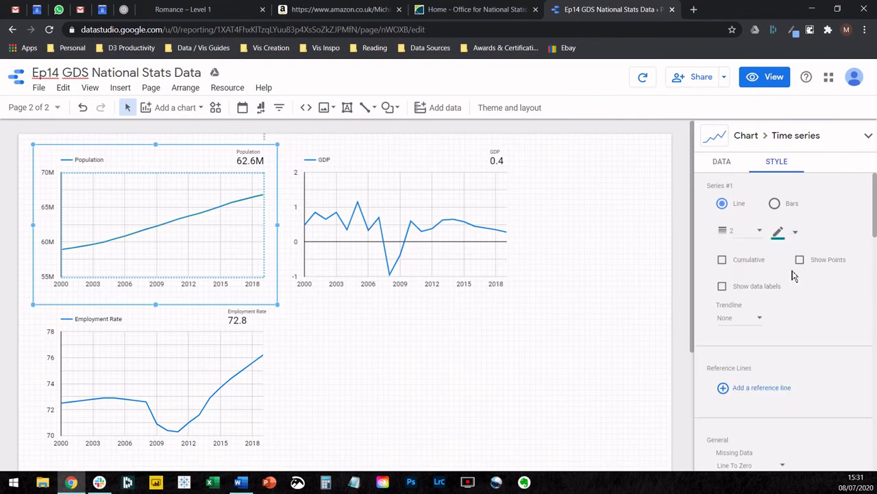
pyautogui.click(490, 369)
# Make the Employment Rate chart's line red-orange
pyautogui.click(259, 321)
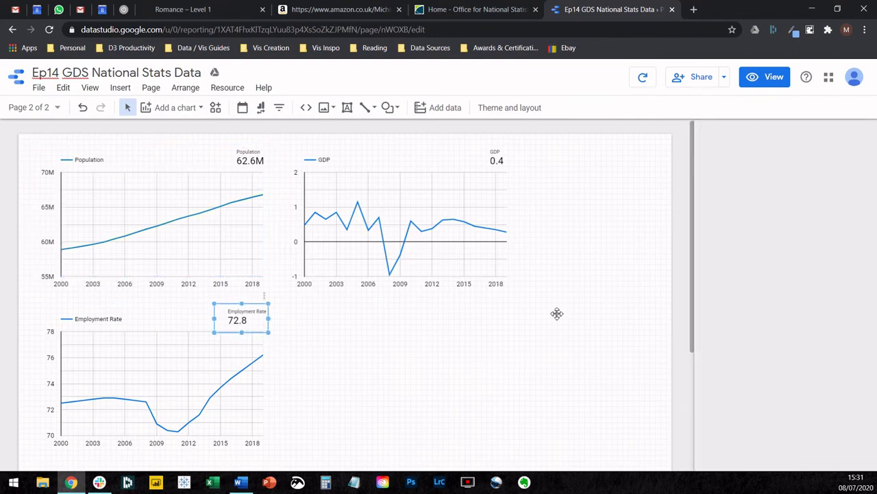
pyautogui.click(212, 351)
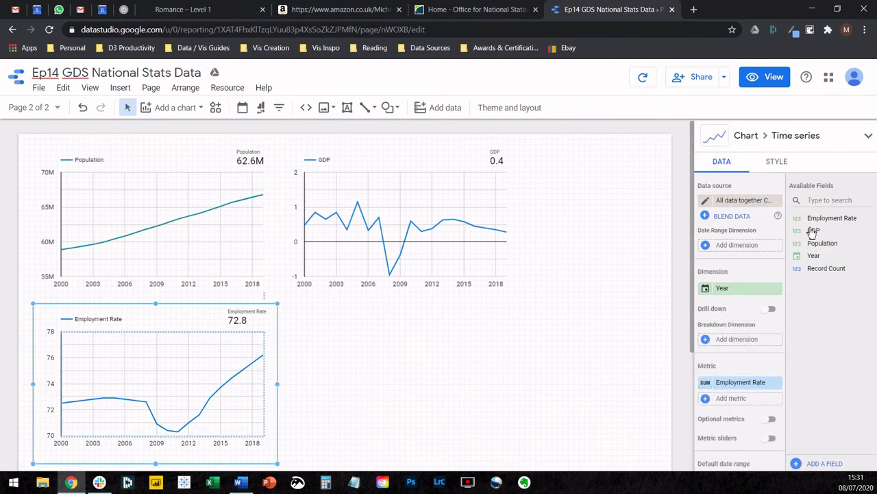
pyautogui.click(788, 174)
pyautogui.click(797, 230)
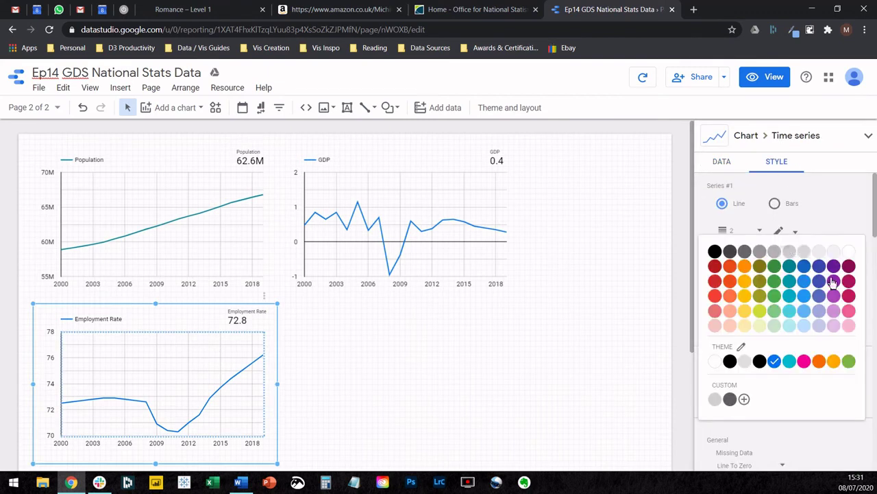
pyautogui.click(730, 281)
pyautogui.click(589, 317)
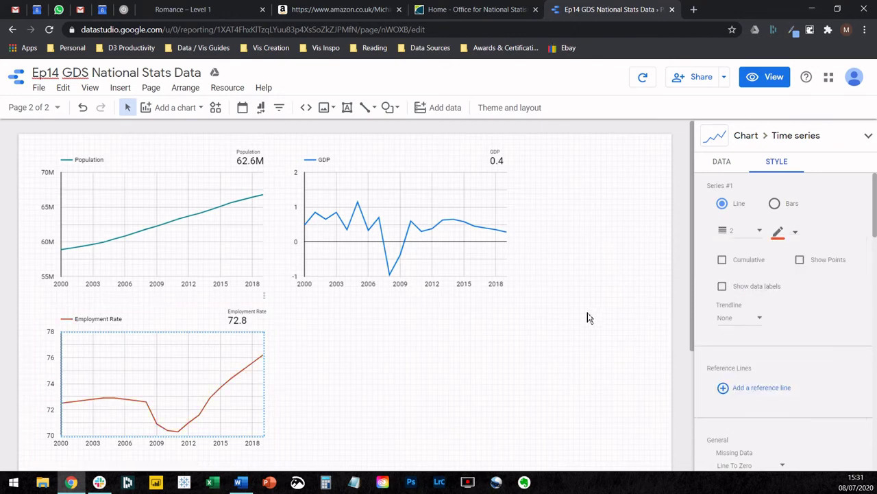
# Make the GDP chart's line a lighter blue
pyautogui.click(473, 170)
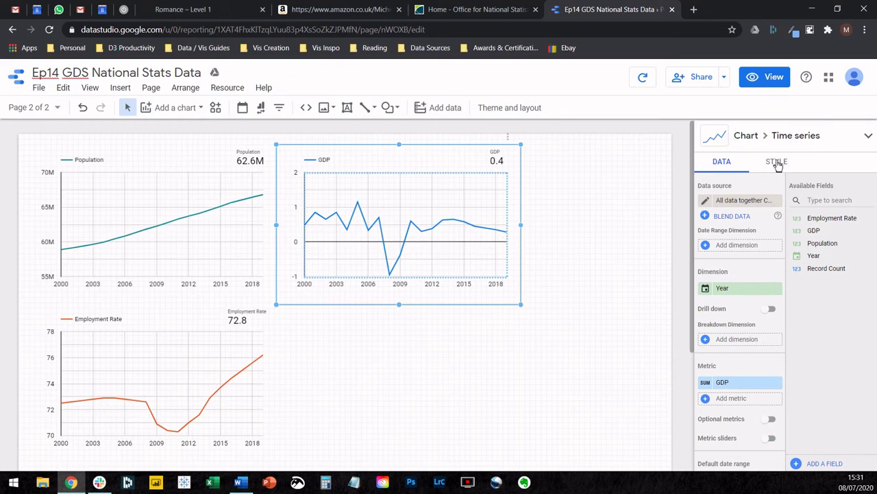
pyautogui.click(778, 164)
pyautogui.click(785, 234)
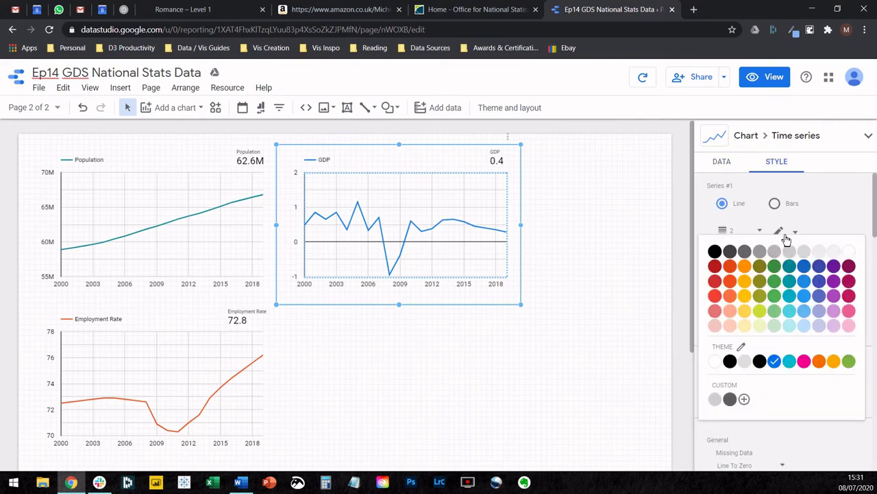
pyautogui.click(809, 295)
pyautogui.click(473, 367)
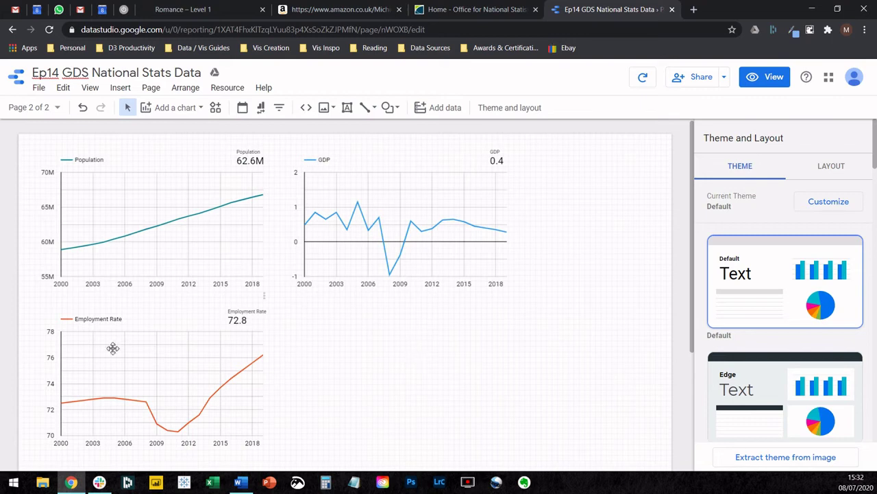
# Duplicate the Employment Rate chart and place the copy under the GDP chart
pyautogui.click(127, 325)
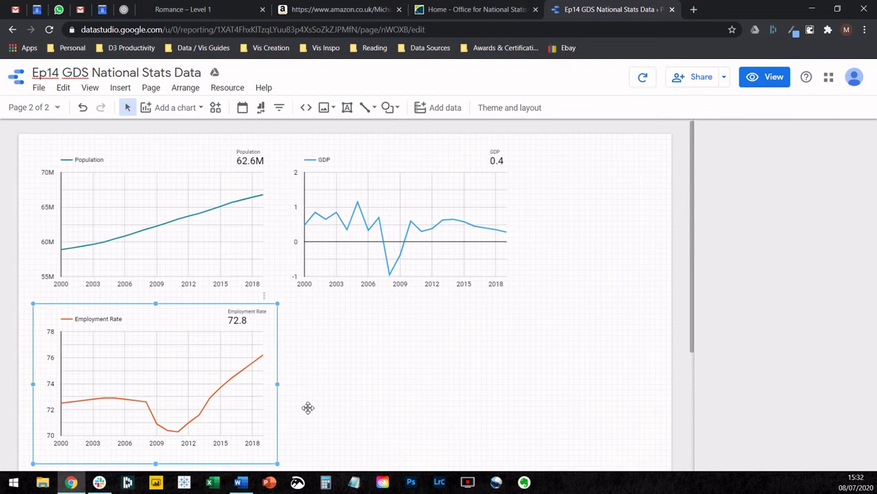
pyautogui.click(393, 198)
pyautogui.click(195, 322)
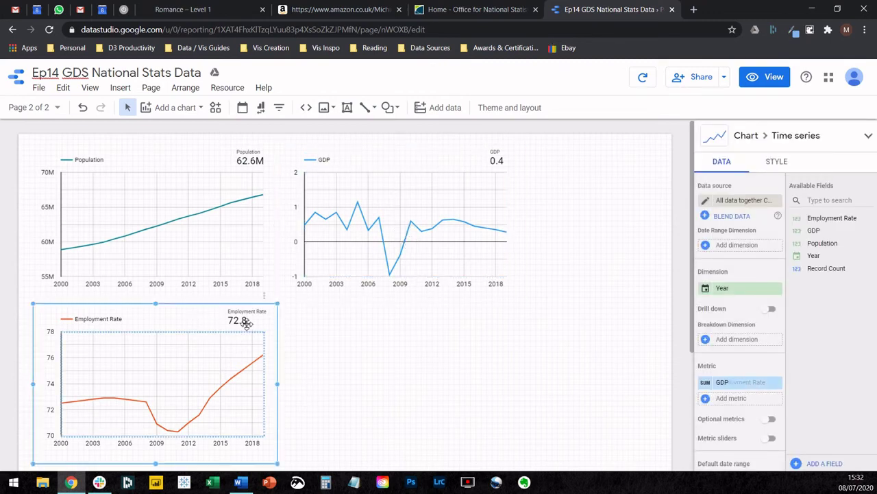
pyautogui.hotkey('ctrl', 'd')
pyautogui.moveTo(285, 331)
pyautogui.mouseDown()
pyautogui.moveTo(539, 327)
pyautogui.moveTo(520, 331)
pyautogui.mouseUp()
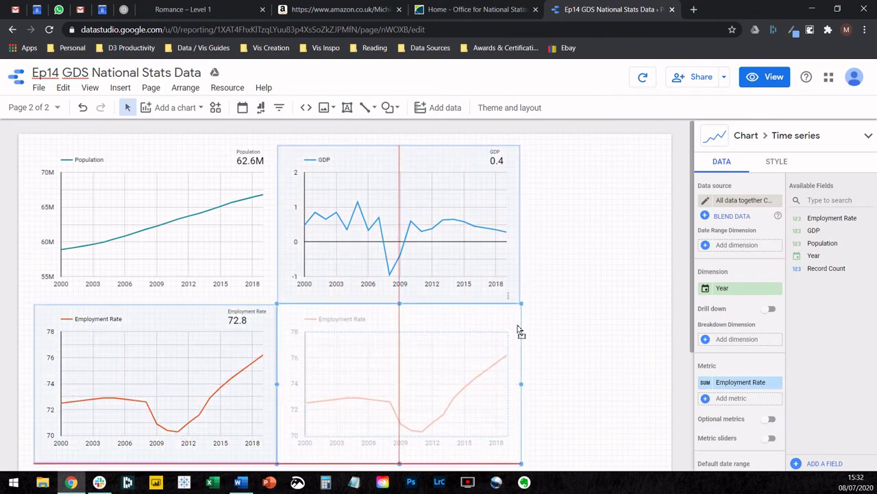
pyautogui.moveTo(519, 330); pyautogui.dragTo(520, 331)
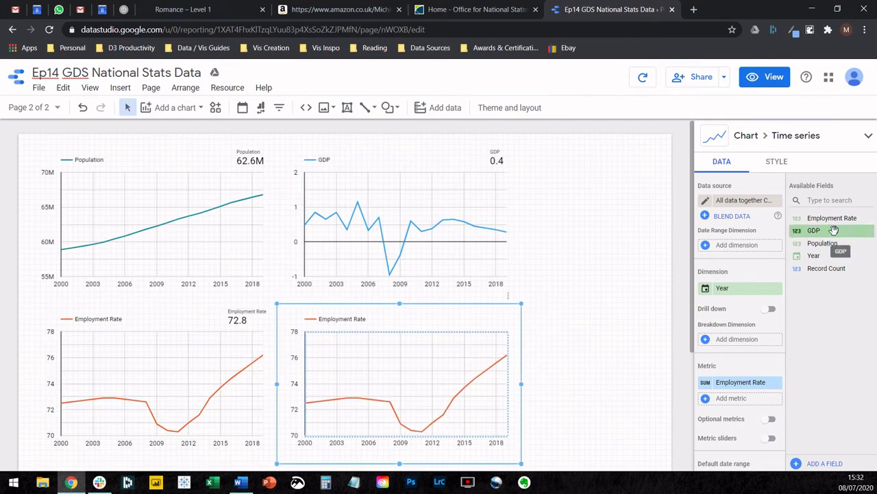
# Add GDP as a second metric so the copy plots GDP and Employment Rate together
pyautogui.moveTo(831, 230)
pyautogui.mouseDown()
pyautogui.moveTo(822, 273)
pyautogui.moveTo(740, 388)
pyautogui.mouseUp()
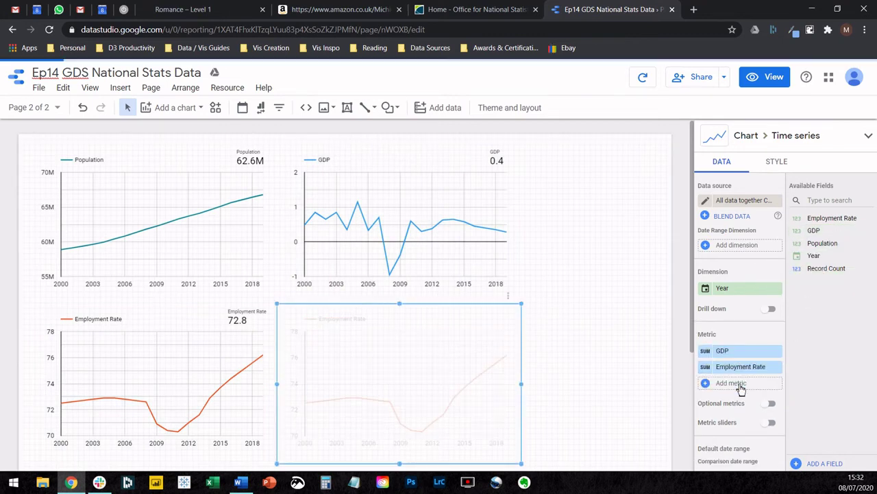
pyautogui.click(604, 349)
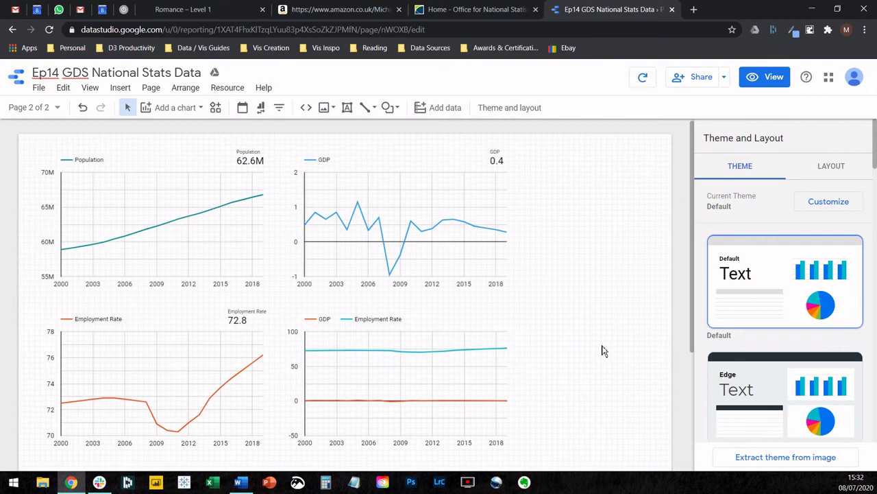
pyautogui.click(460, 322)
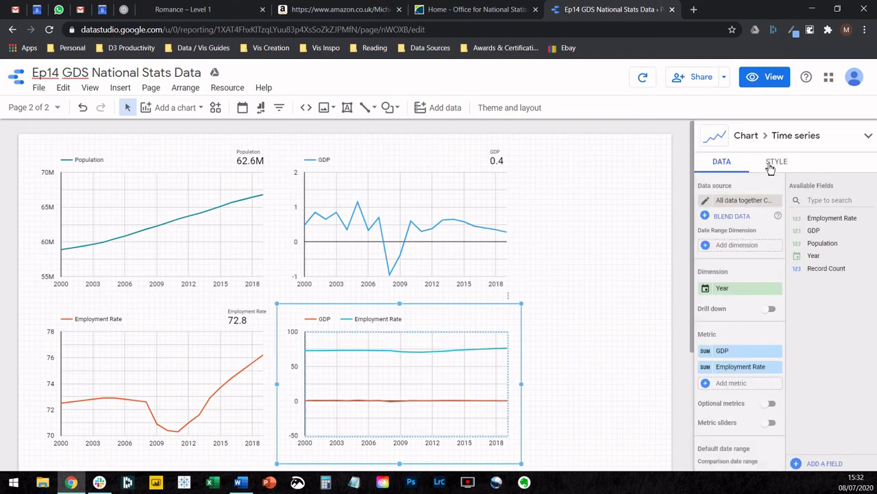
# In the combined chart's Style settings, set the Employment Rate series (Series #2) to the right-hand axis
pyautogui.click(771, 165)
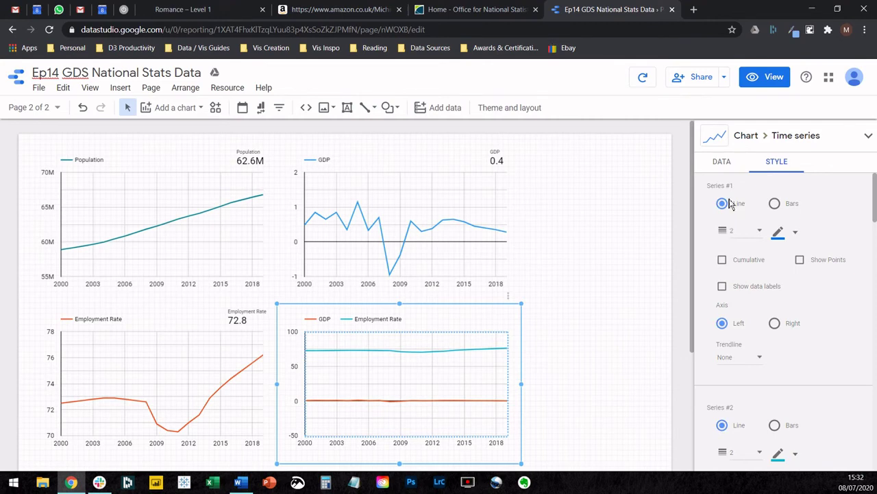
pyautogui.click(723, 169)
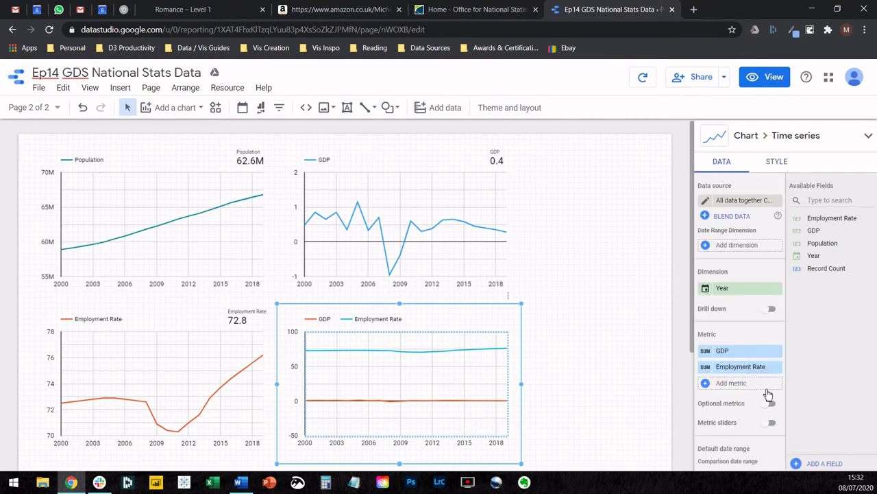
pyautogui.click(779, 165)
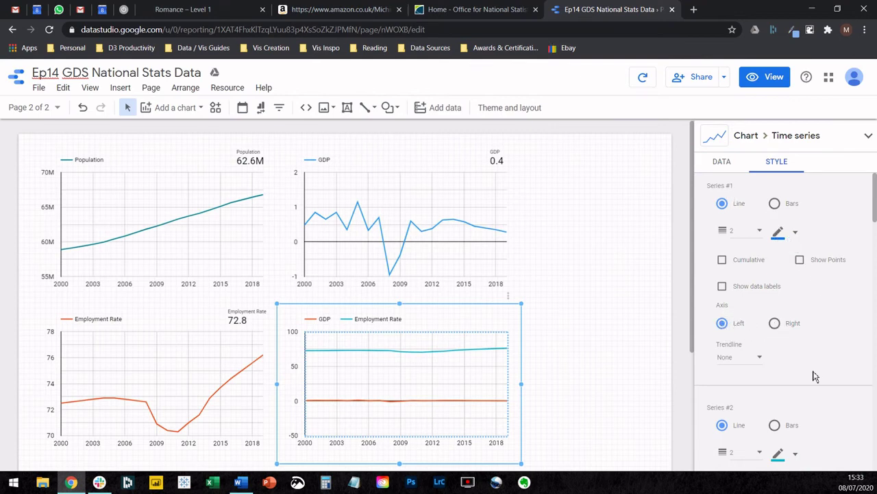
pyautogui.scroll(-3, 815, 375)
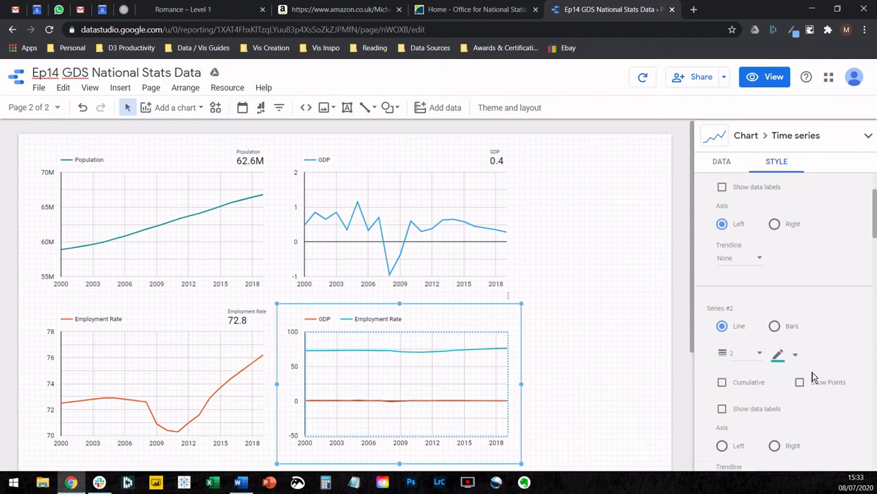
pyautogui.scroll(2, 815, 376)
pyautogui.scroll(-3, 815, 376)
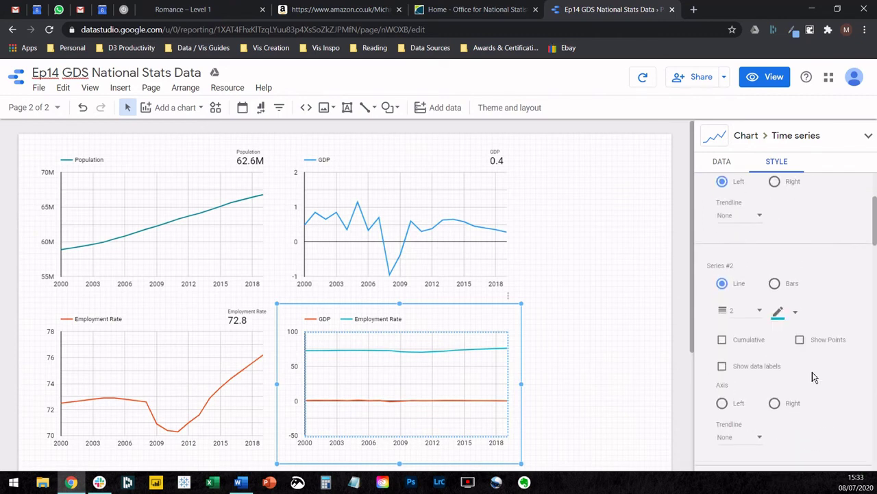
pyautogui.click(776, 403)
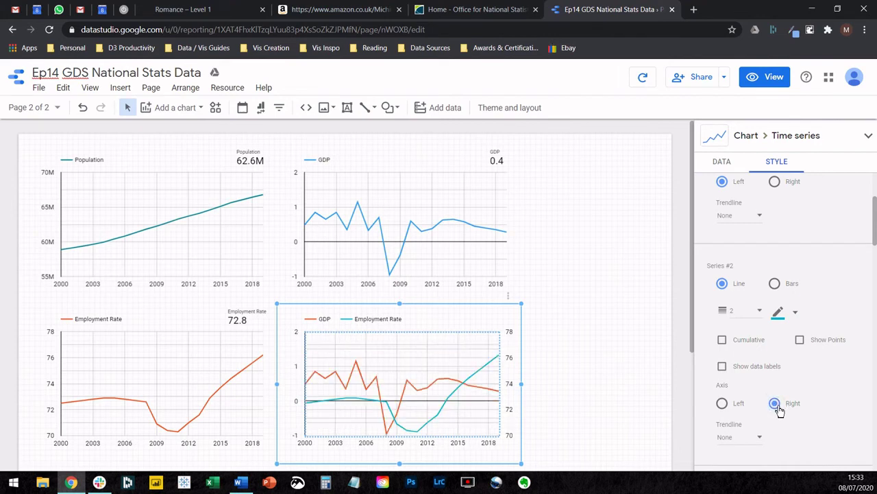
pyautogui.click(722, 403)
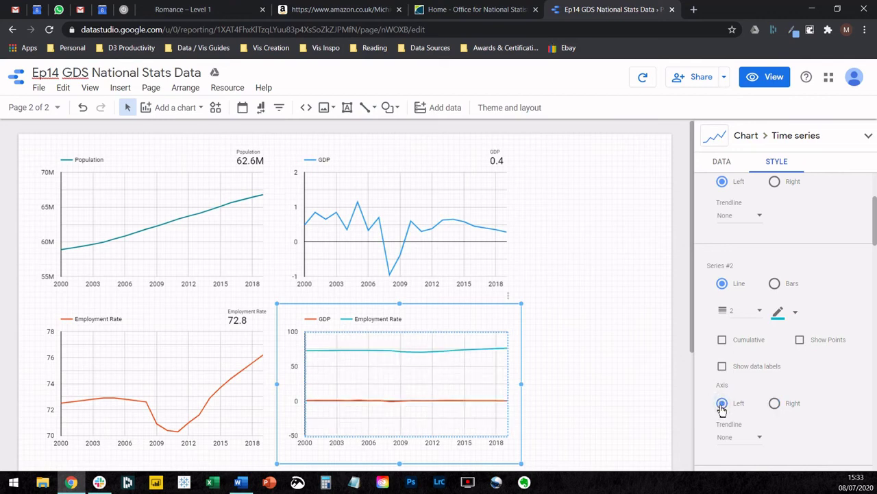
# Try GDP (Series #1) on the right axis, then settle it on the left axis
pyautogui.scroll(1, 744, 373)
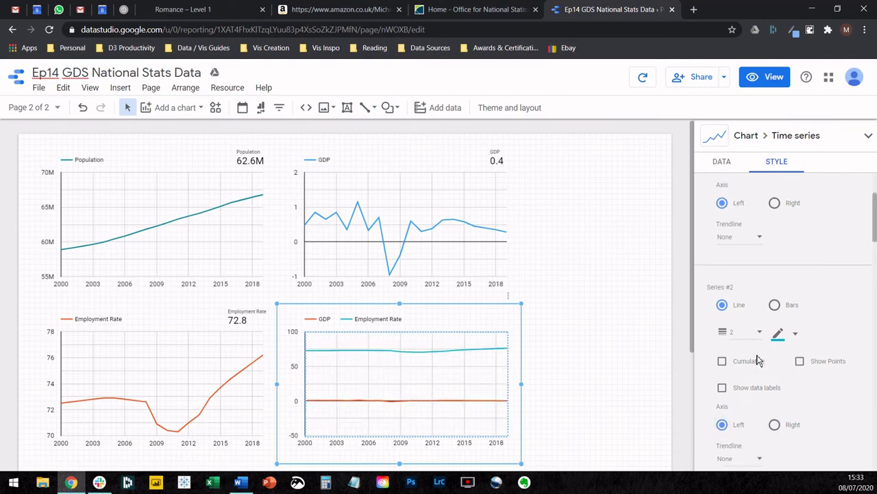
pyautogui.click(776, 213)
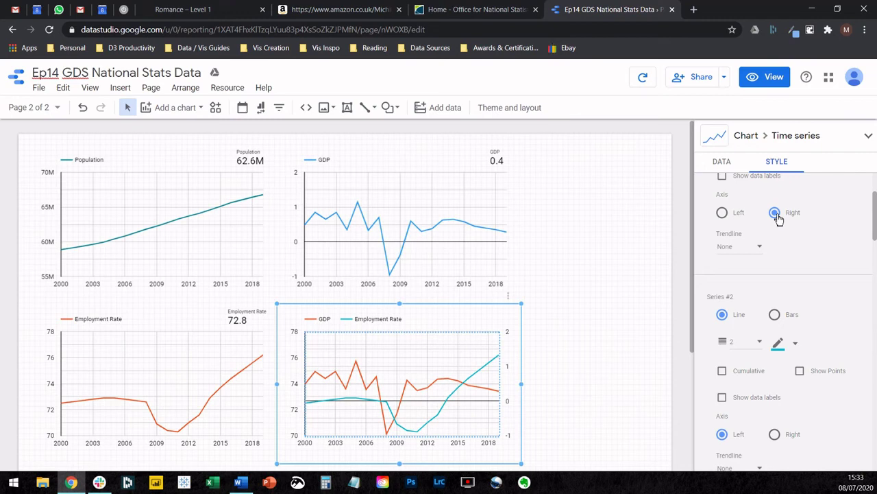
pyautogui.scroll(1, 778, 218)
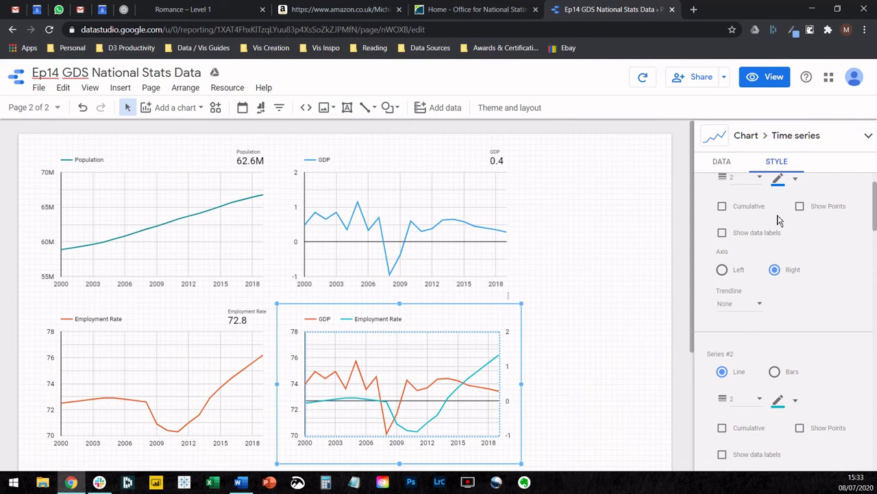
pyautogui.scroll(1, 778, 219)
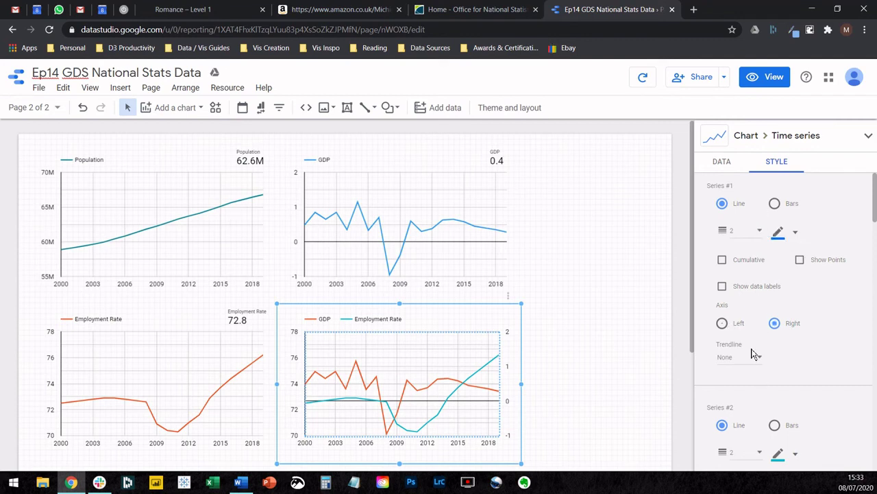
pyautogui.scroll(-2, 751, 352)
pyautogui.click(776, 421)
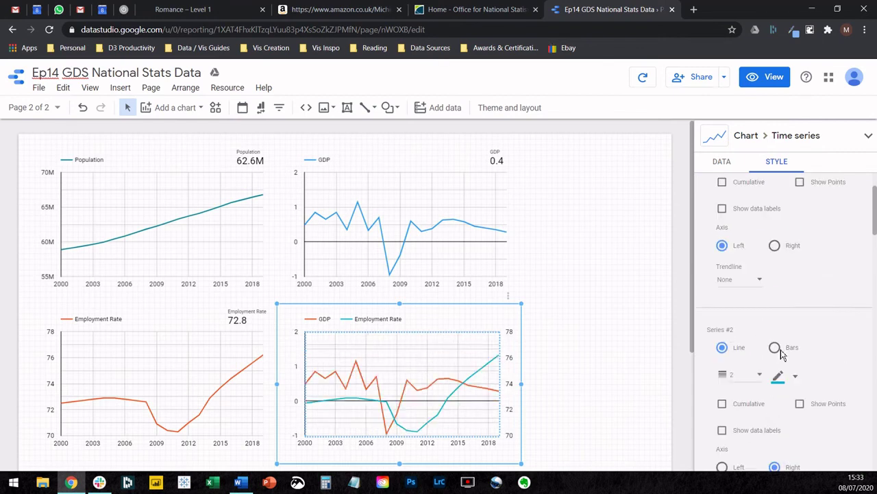
pyautogui.scroll(2, 781, 352)
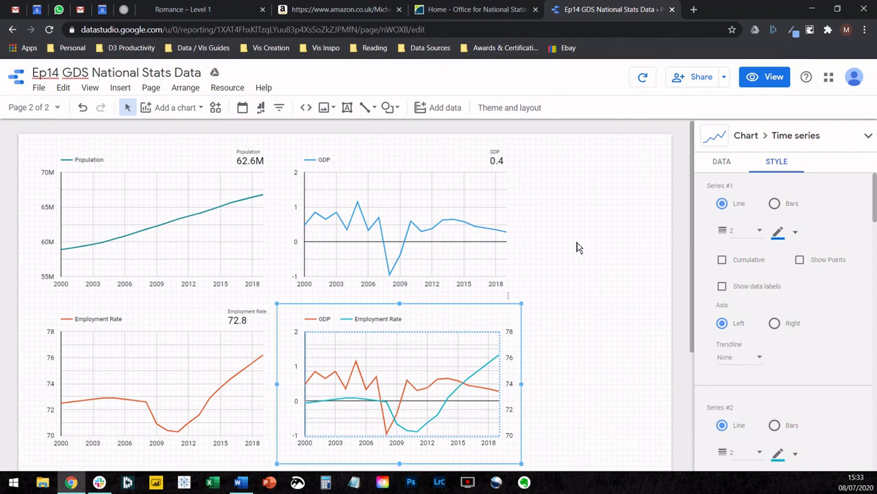
# Colour the GDP line blue and the Employment Rate line orange, then deselect the chart
pyautogui.click(779, 232)
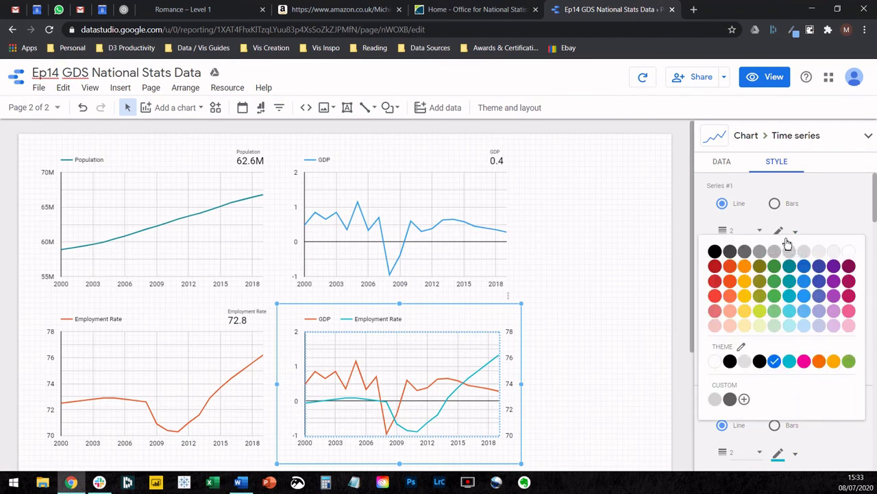
pyautogui.click(809, 294)
pyautogui.scroll(-2, 786, 319)
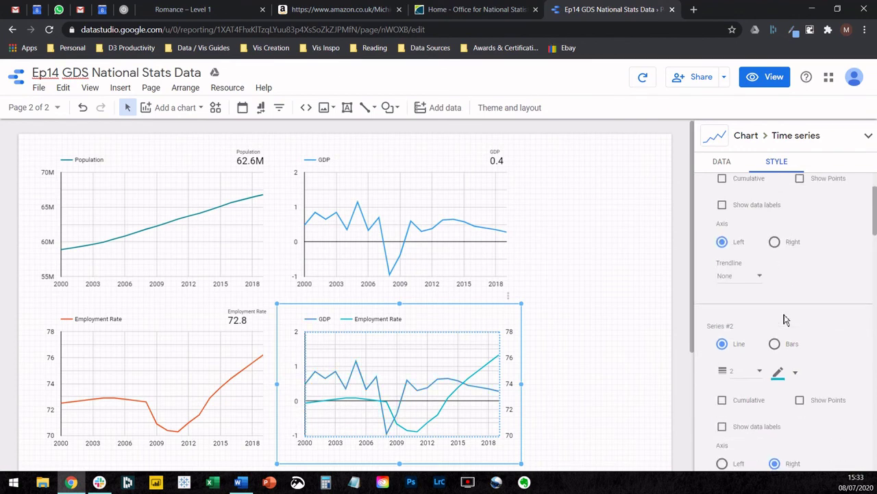
pyautogui.scroll(-1, 785, 319)
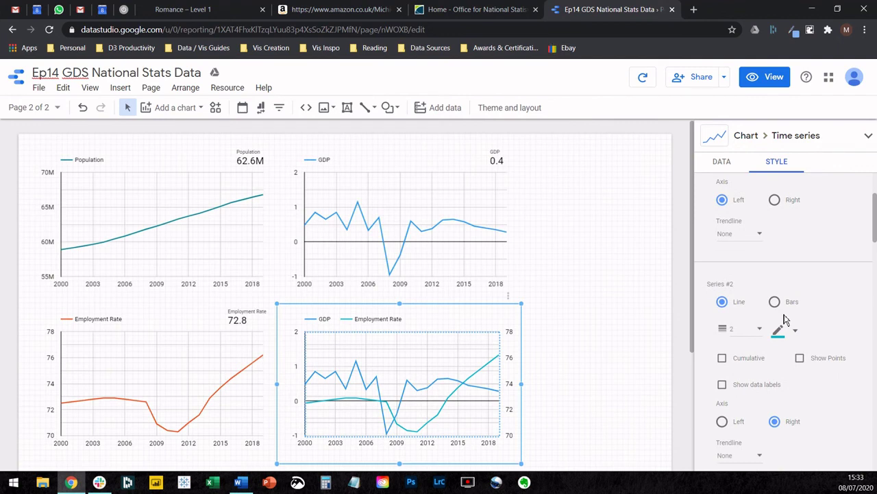
pyautogui.click(779, 329)
pyautogui.scroll(1, 742, 220)
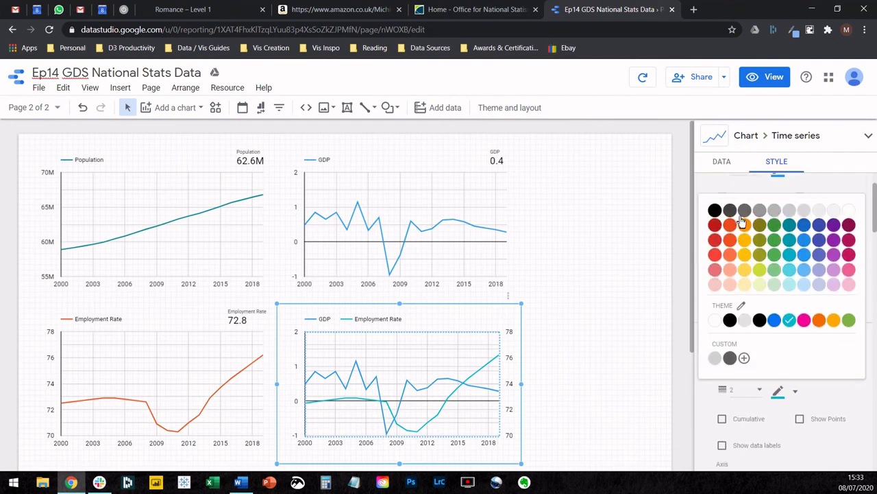
pyautogui.click(731, 247)
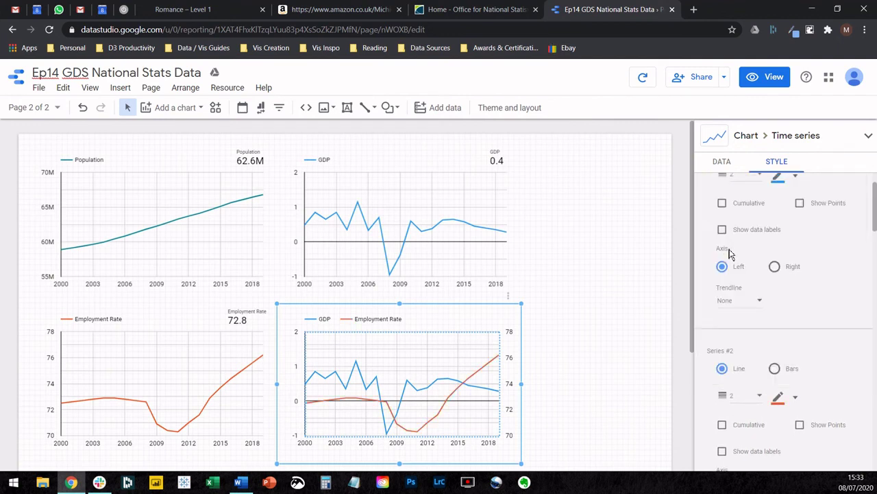
pyautogui.click(566, 319)
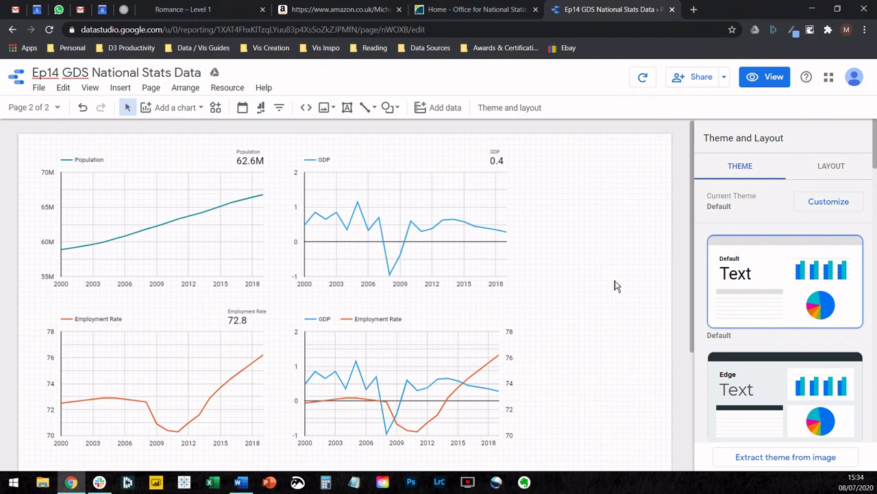
pyautogui.scroll(-1, 759, 384)
pyautogui.click(762, 359)
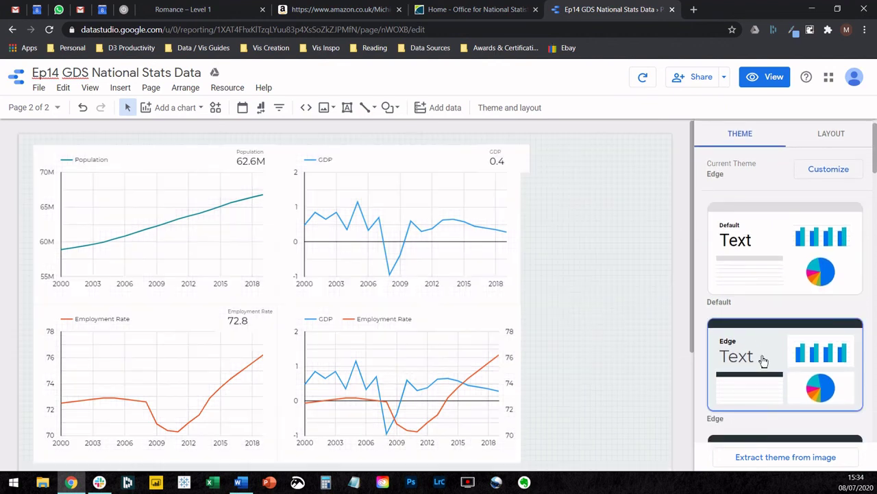
pyautogui.scroll(-1, 763, 360)
pyautogui.click(763, 360)
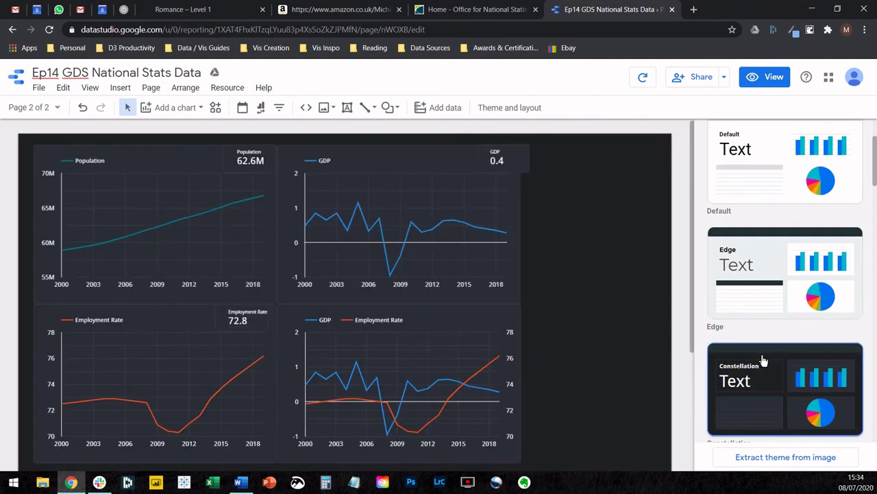
pyautogui.scroll(-1, 763, 360)
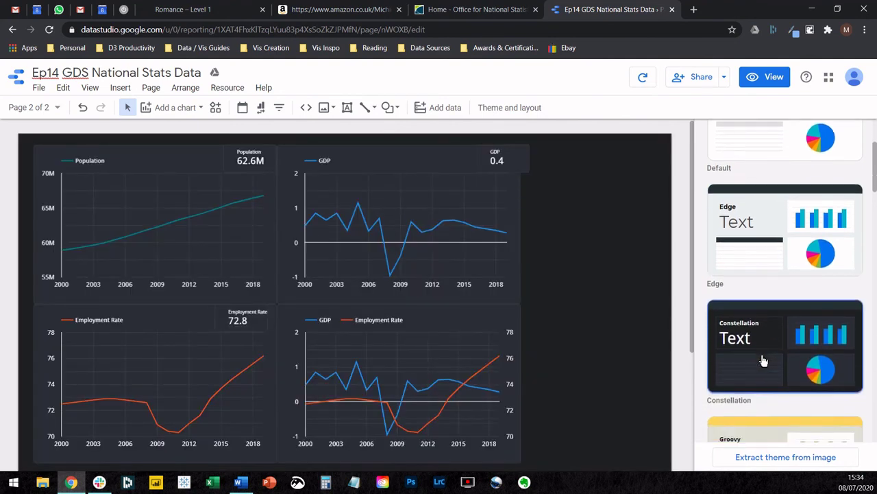
pyautogui.scroll(-1, 763, 360)
pyautogui.click(763, 382)
pyautogui.scroll(-2, 763, 382)
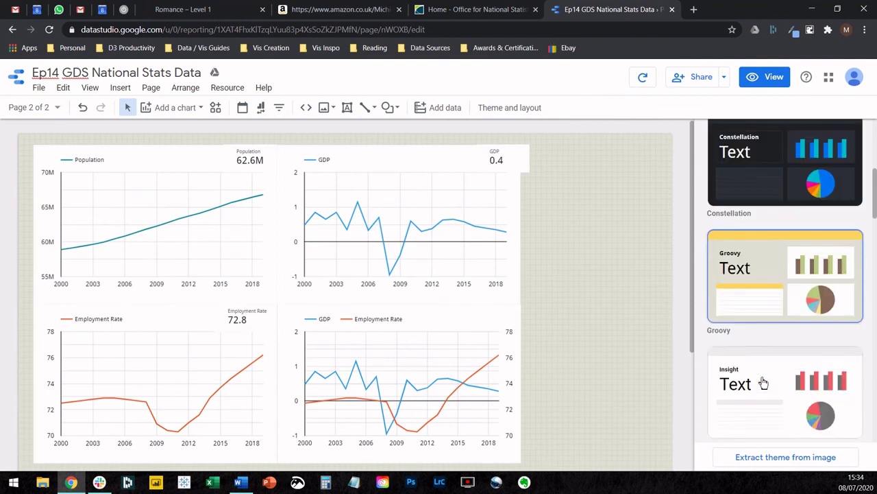
pyautogui.click(763, 382)
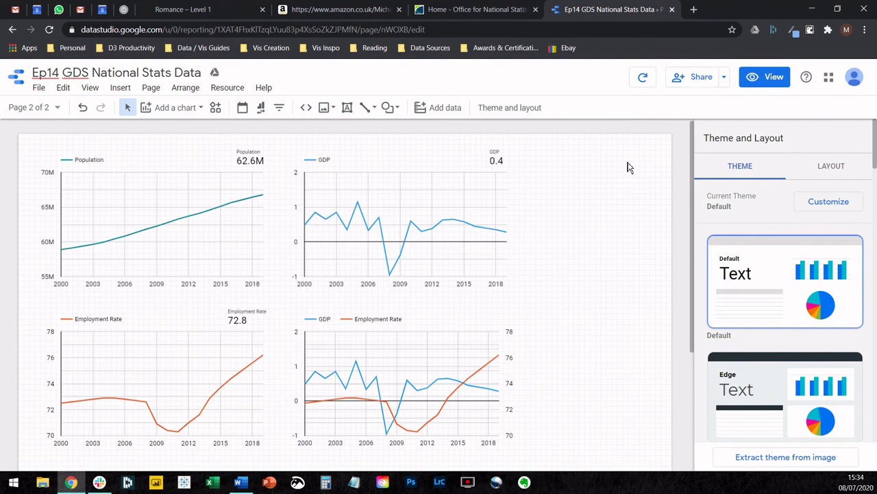
pyautogui.scroll(-2, 629, 167)
pyautogui.scroll(-1, 629, 167)
pyautogui.scroll(3, 629, 168)
pyautogui.click(757, 80)
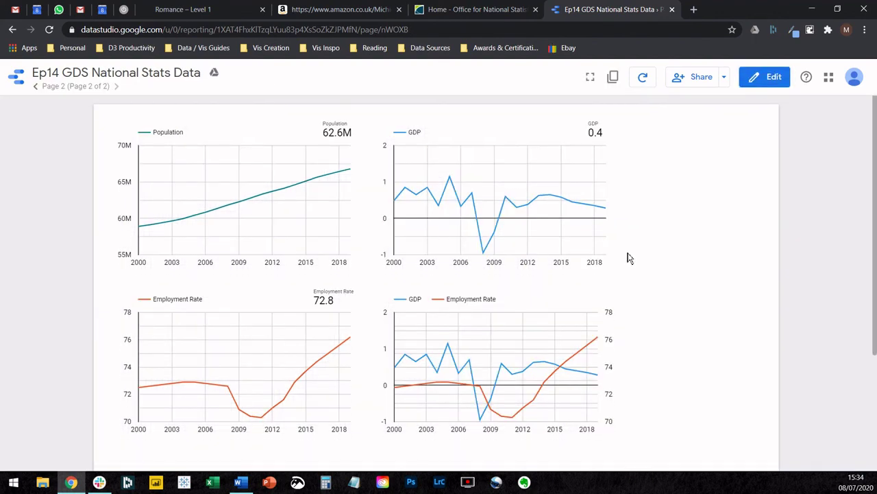
pyautogui.scroll(-2, 630, 258)
pyautogui.scroll(2, 630, 257)
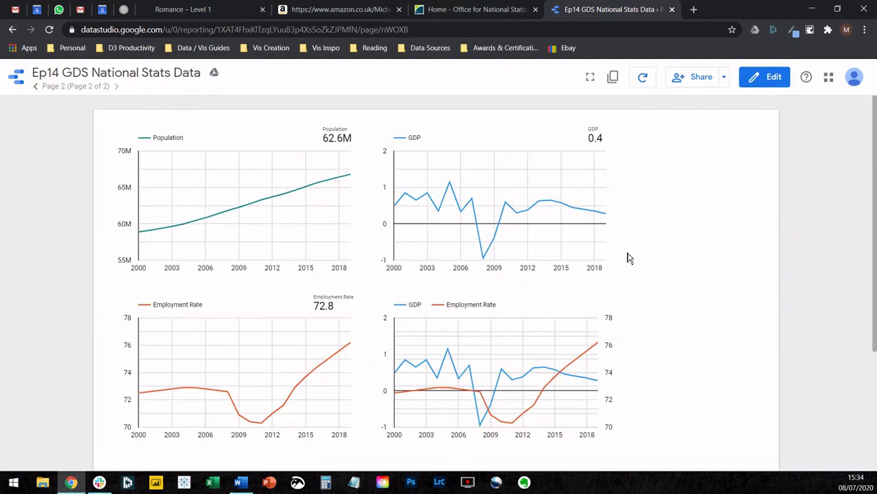
pyautogui.click(754, 81)
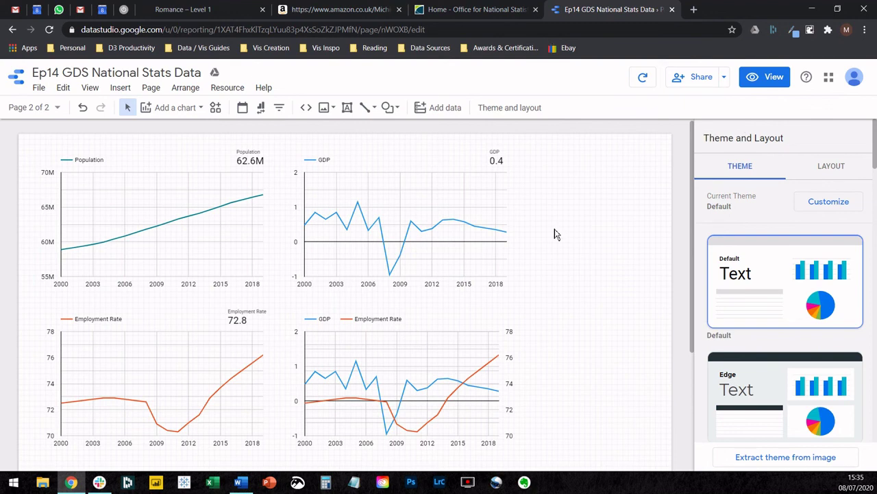
# Select the GDP time-series chart, review its Style options, and return to its Data settings
pyautogui.click(441, 184)
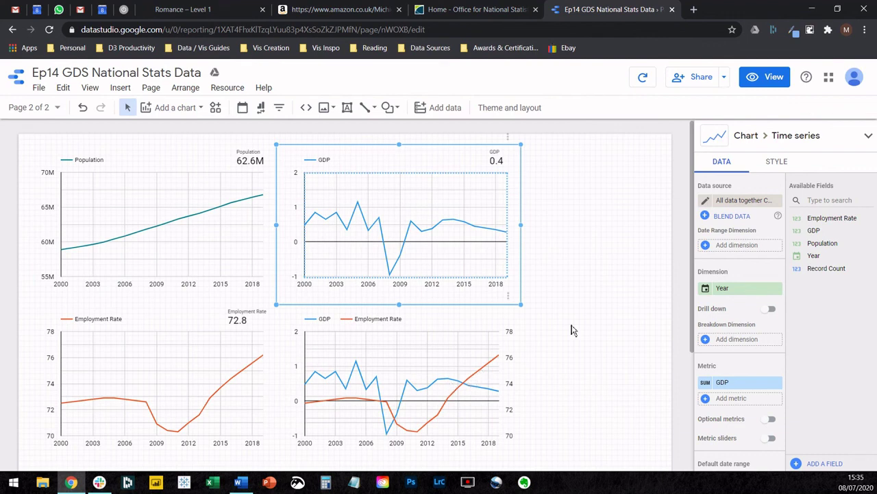
pyautogui.moveTo(740, 382)
pyautogui.scroll(-5, 706, 388)
pyautogui.scroll(4, 706, 388)
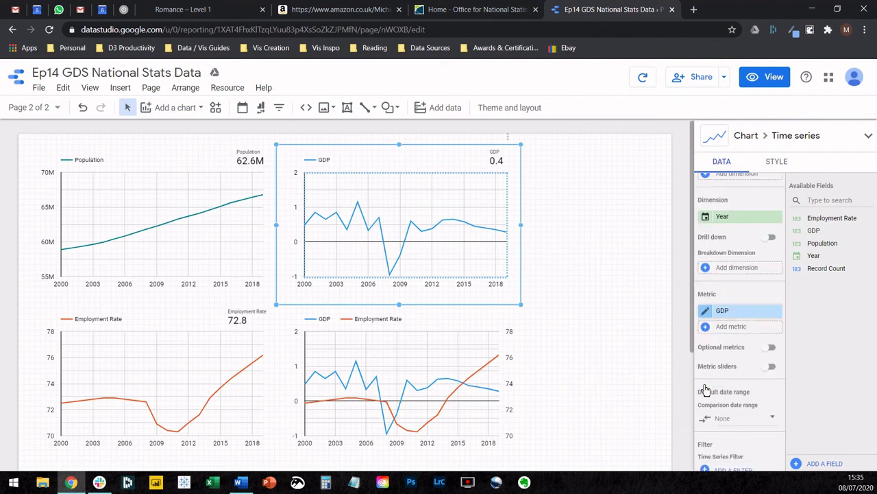
pyautogui.scroll(1, 706, 388)
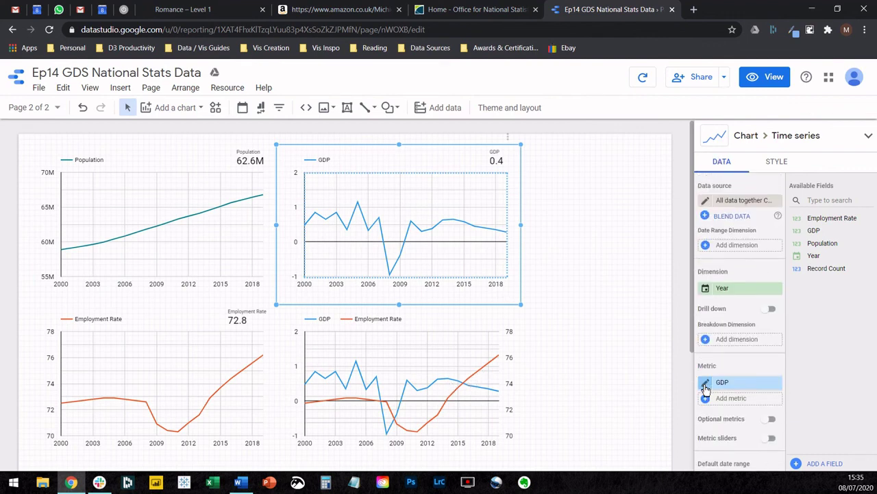
pyautogui.click(778, 165)
pyautogui.scroll(-2, 777, 247)
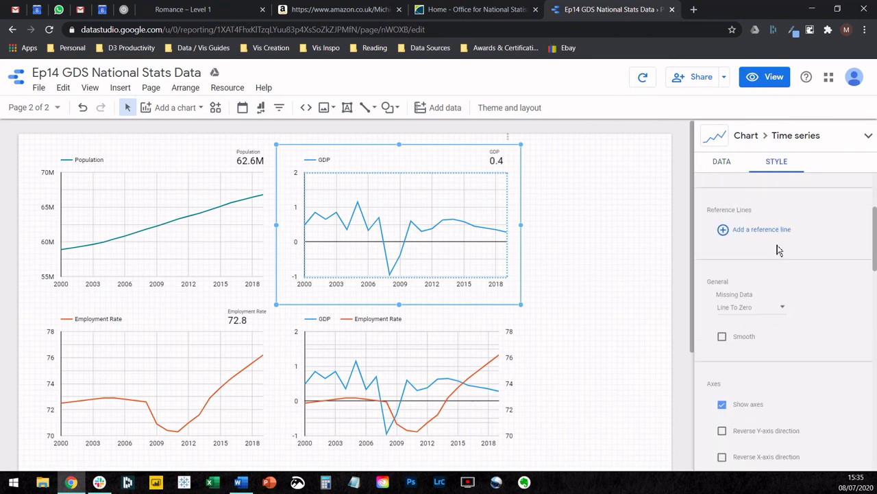
pyautogui.scroll(2, 777, 247)
pyautogui.click(734, 167)
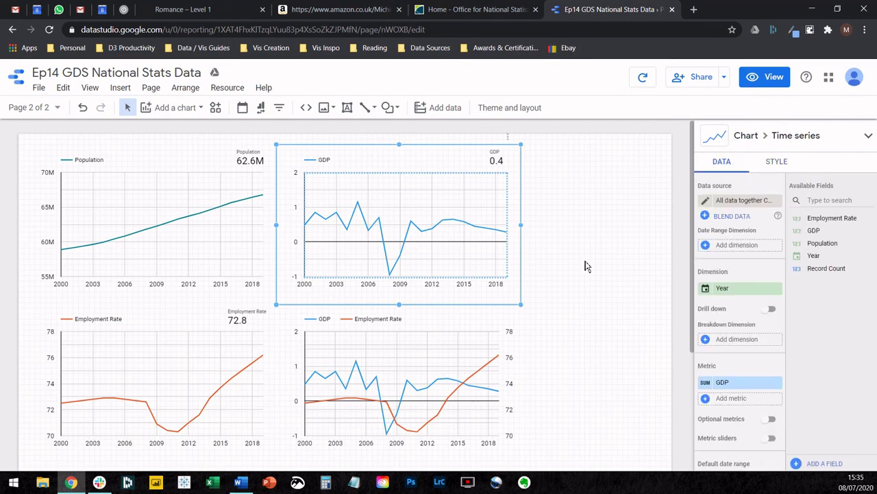